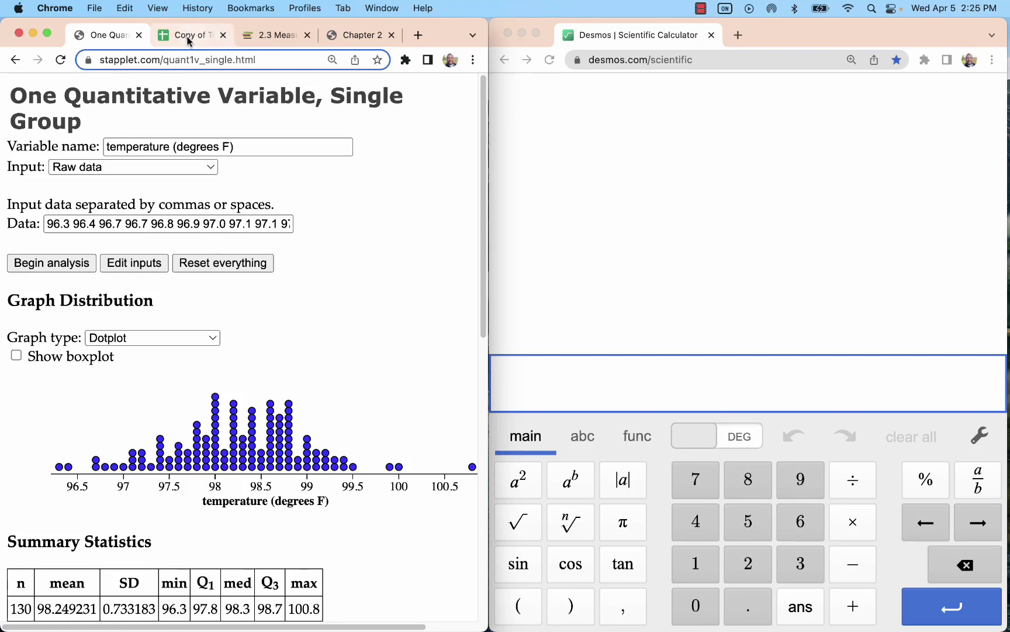
Move the temperature spreadsheet tab to the front, then look over the StapPlet temperature dotplot
{"action": "left_click", "coordinate": [181, 35]}
{"action": "left_click_drag", "start_coordinate": [181, 35], "coordinate": [102, 34]}
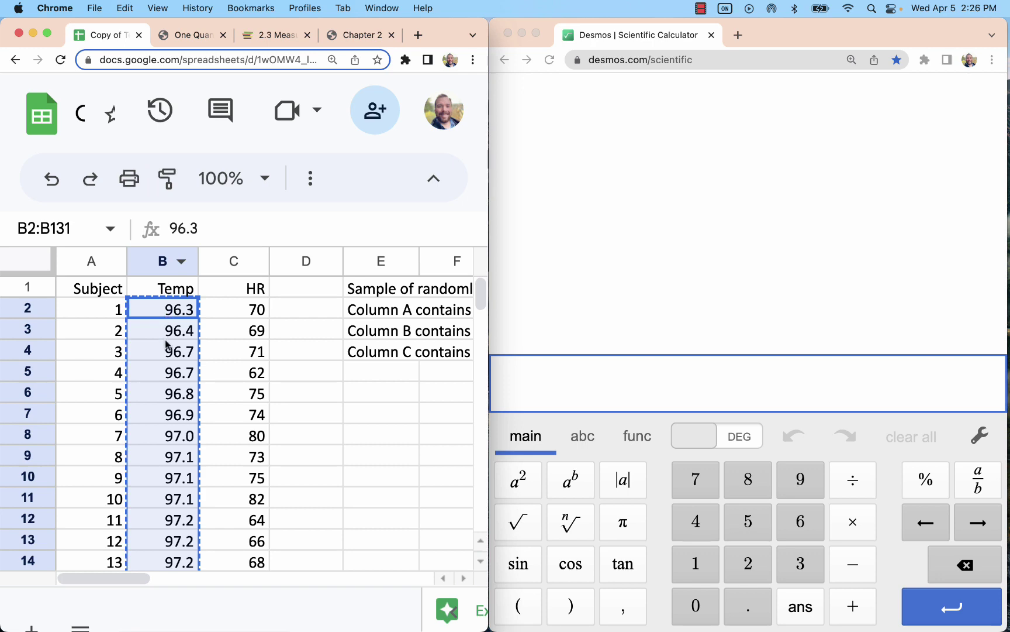
{"action": "scroll", "coordinate": [166, 345], "scroll_direction": "down", "scroll_amount": 20}
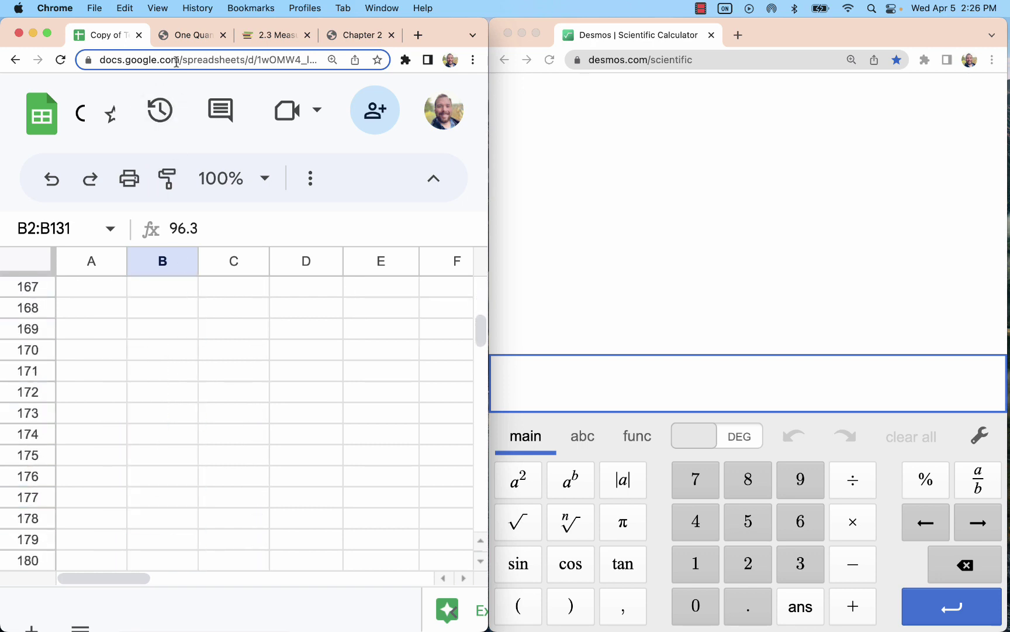
{"action": "left_click", "coordinate": [188, 35]}
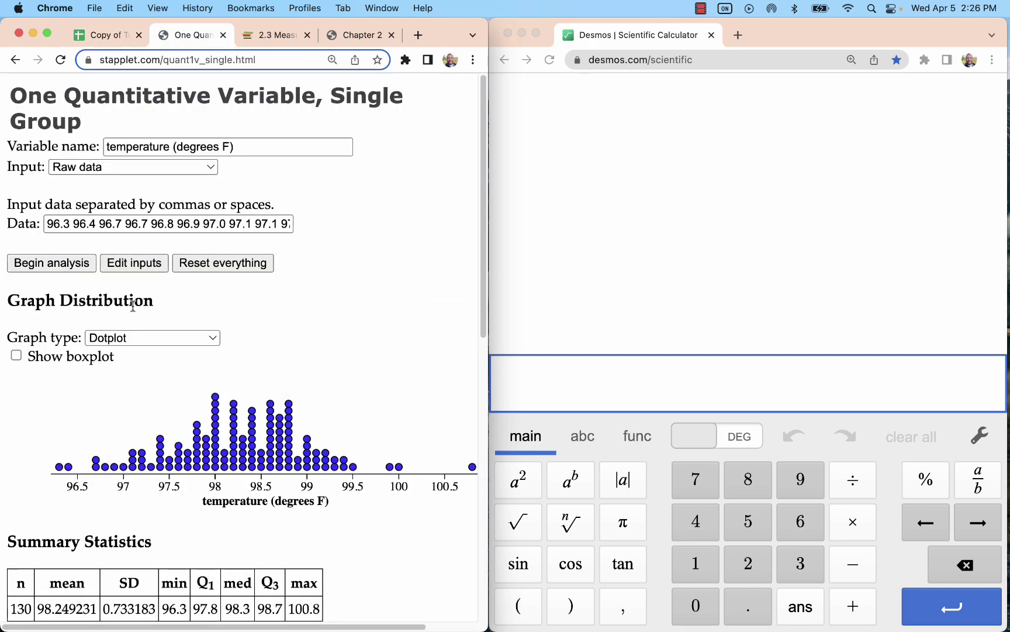
{"action": "scroll", "coordinate": [451, 472], "scroll_direction": "right", "scroll_amount": 3}
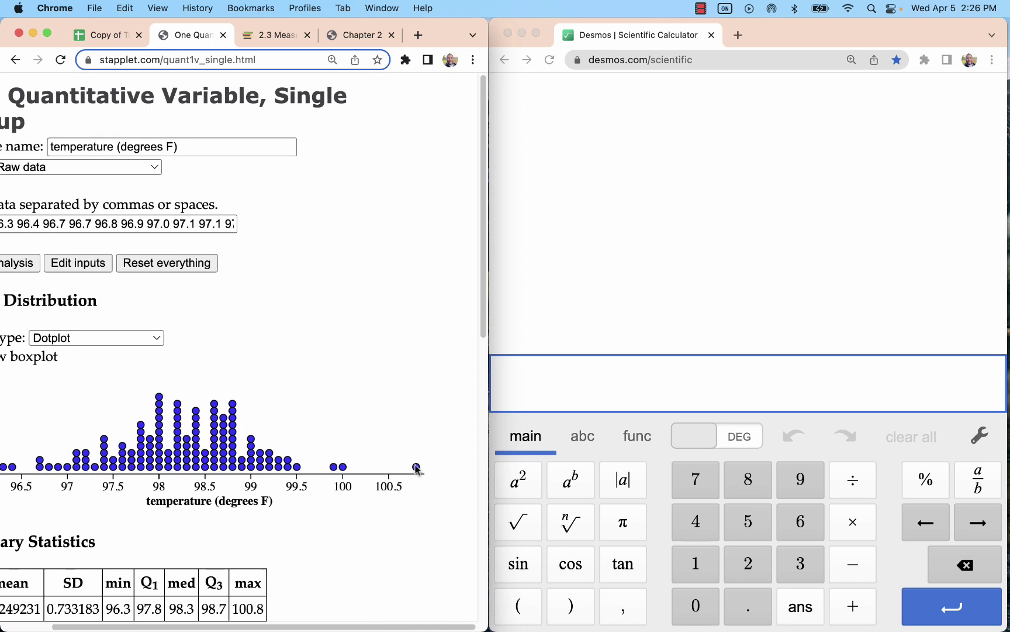
{"action": "mouse_move", "coordinate": [417, 468]}
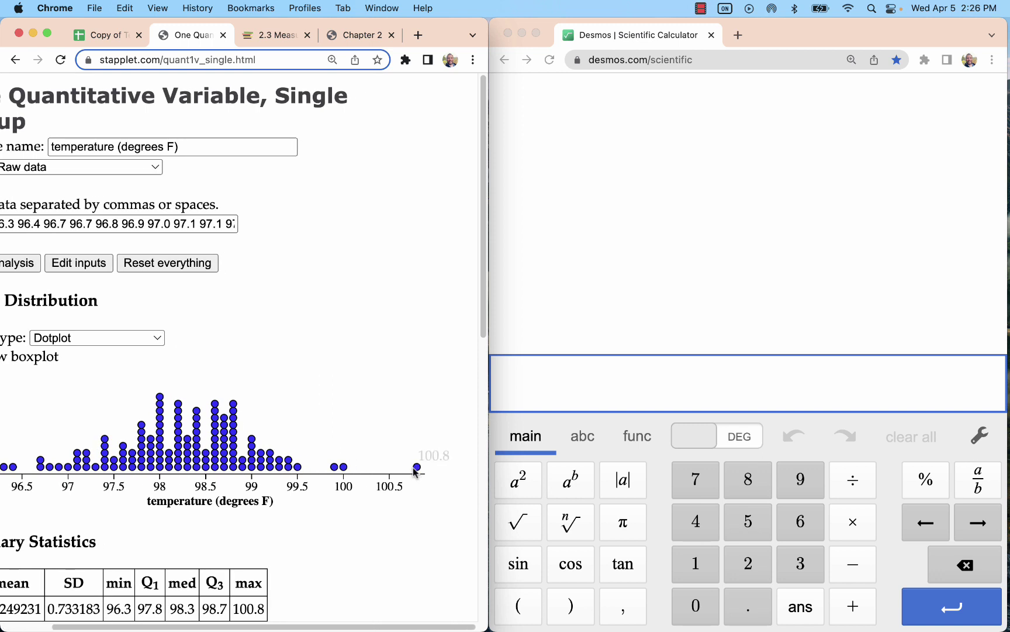
{"action": "mouse_move", "coordinate": [342, 468]}
{"action": "scroll", "coordinate": [363, 470], "scroll_direction": "left", "scroll_amount": 1}
{"action": "scroll", "coordinate": [363, 470], "scroll_direction": "left", "scroll_amount": 5}
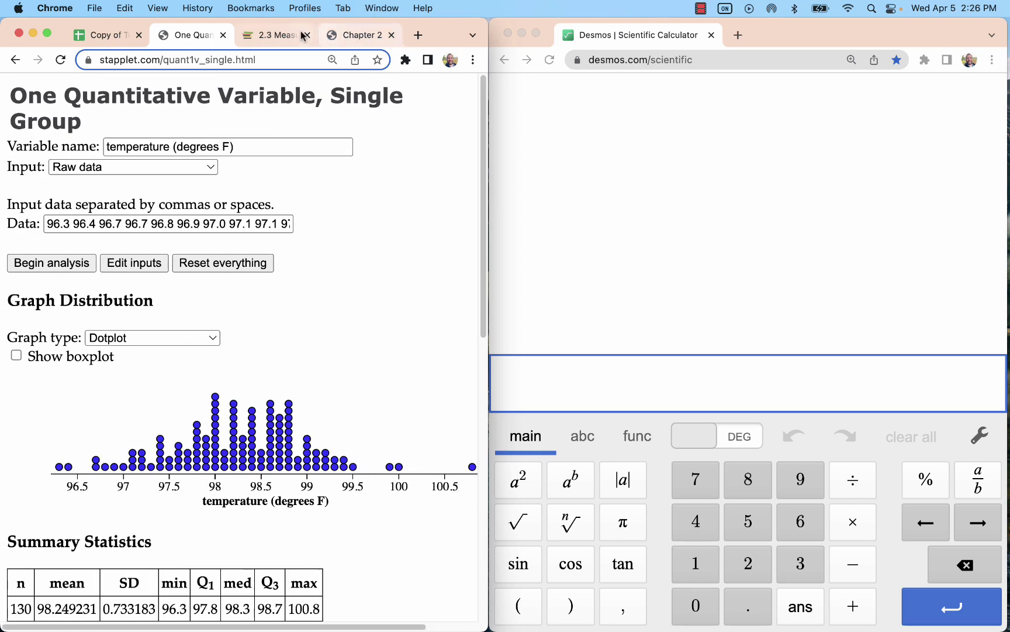
In OpenStax section 2.3, highlight the sentence defining a potential outlier as beyond 1.5 × IQR
{"action": "left_click", "coordinate": [264, 40]}
{"action": "scroll", "coordinate": [164, 375], "scroll_direction": "up", "scroll_amount": 2}
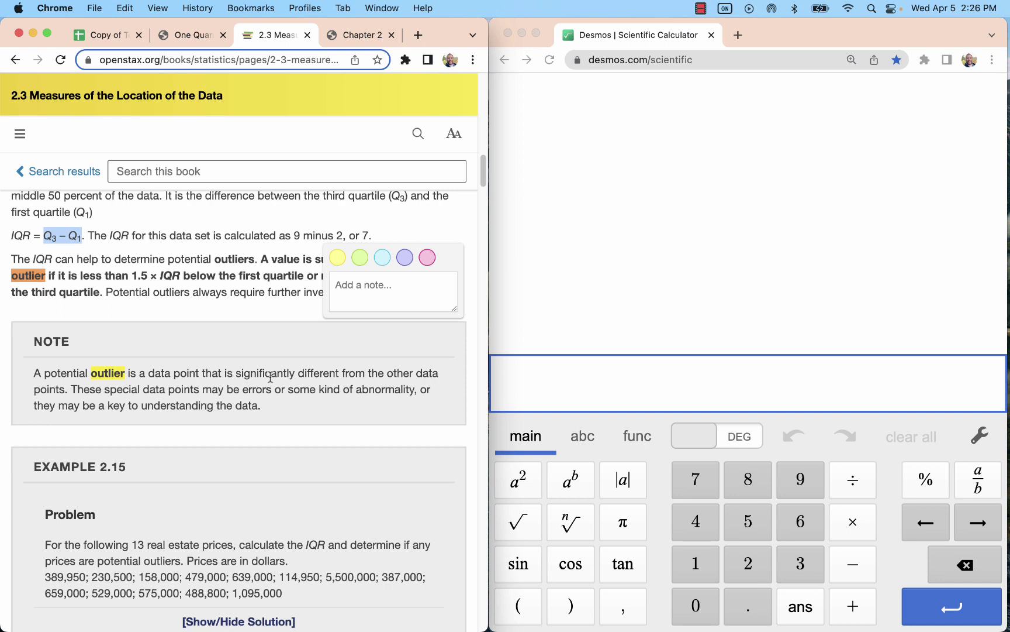
{"action": "left_click", "coordinate": [375, 377]}
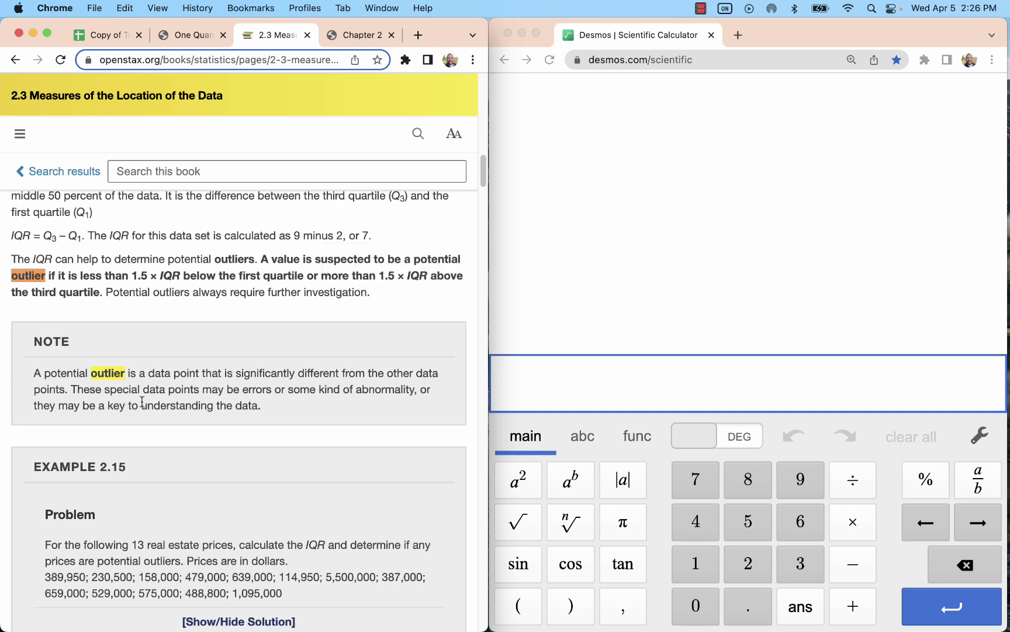
{"action": "left_click_drag", "start_coordinate": [262, 258], "coordinate": [104, 293]}
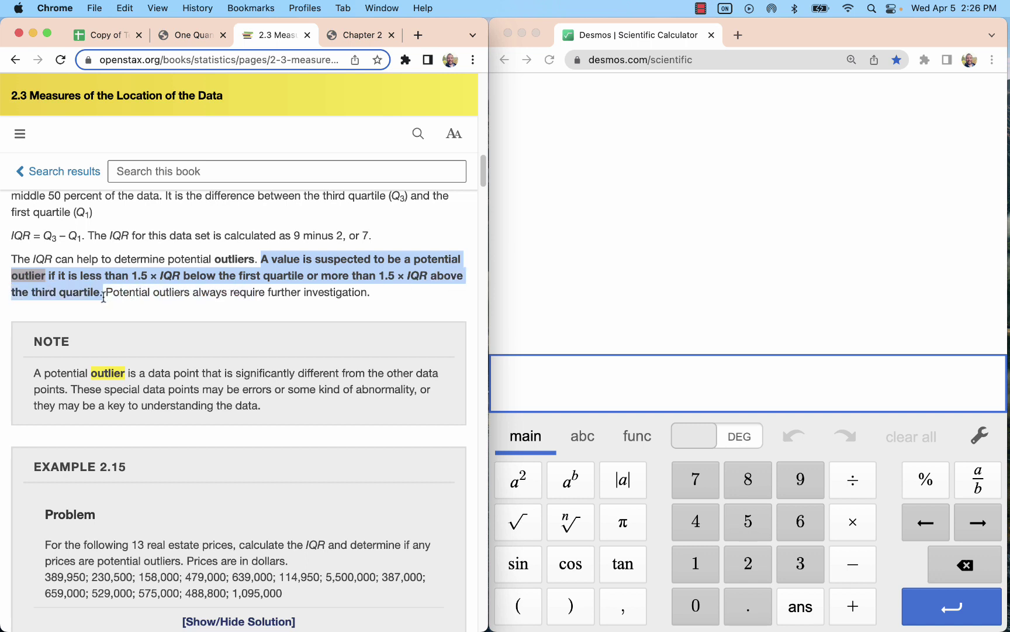
Review the Chapter 2 IQR & Outliers fence formulas, highlighting IQR in the lower fence, then return to StapPlet
{"action": "left_click", "coordinate": [338, 36]}
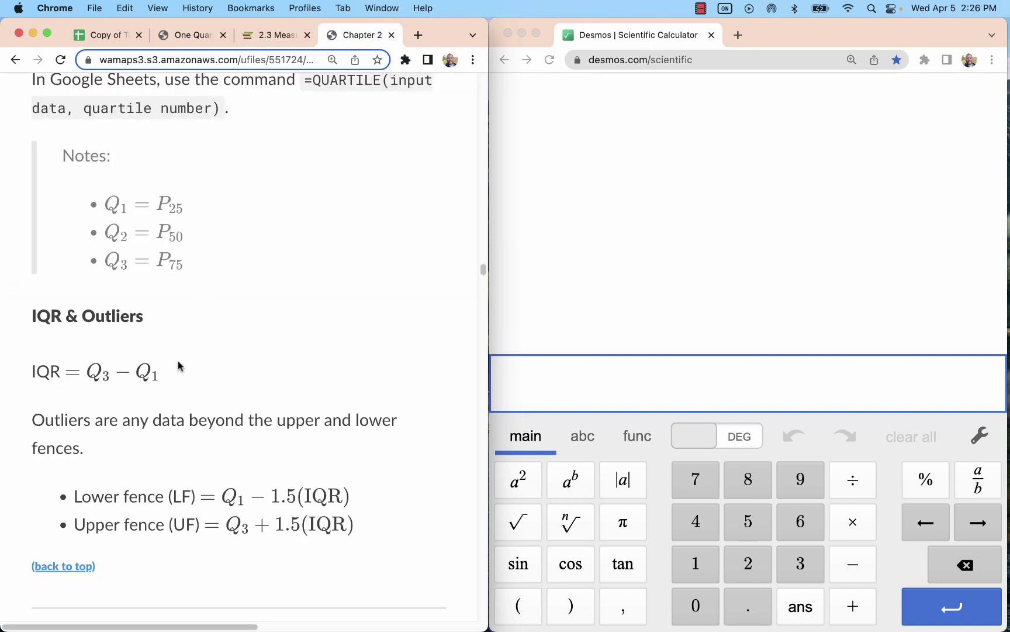
{"action": "scroll", "coordinate": [232, 456], "scroll_direction": "down", "scroll_amount": 3}
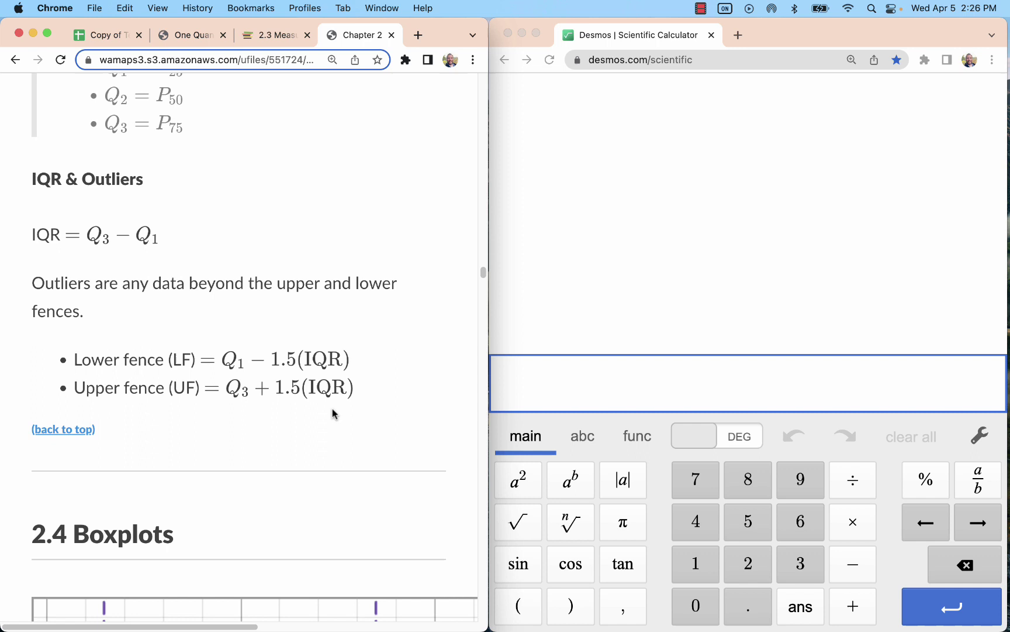
{"action": "scroll", "coordinate": [275, 436], "scroll_direction": "up", "scroll_amount": 2}
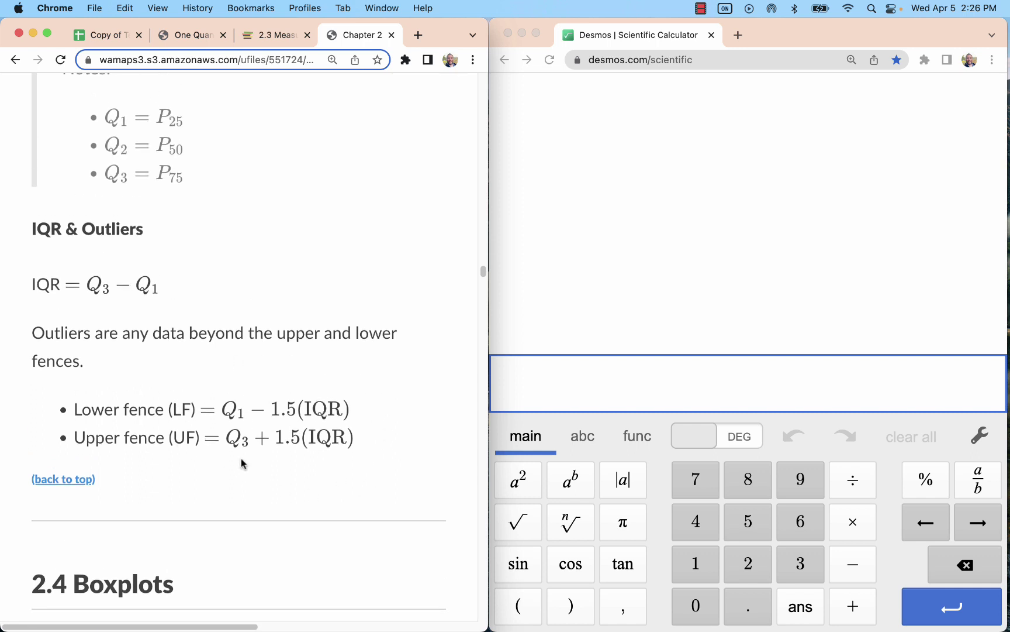
{"action": "left_click_drag", "start_coordinate": [308, 405], "coordinate": [340, 405]}
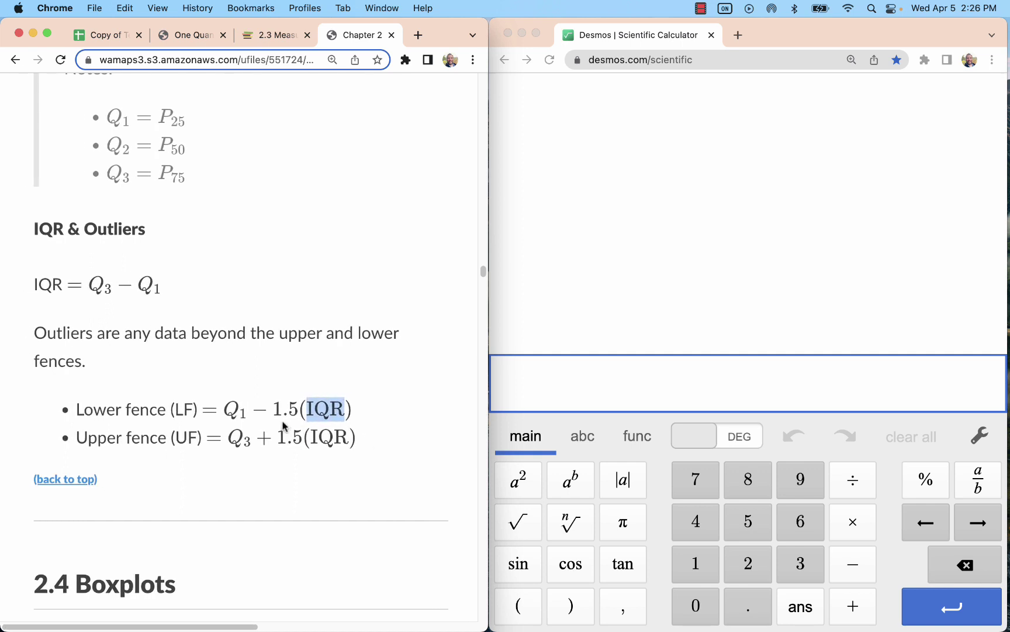
{"action": "scroll", "coordinate": [205, 285], "scroll_direction": "down", "scroll_amount": 1}
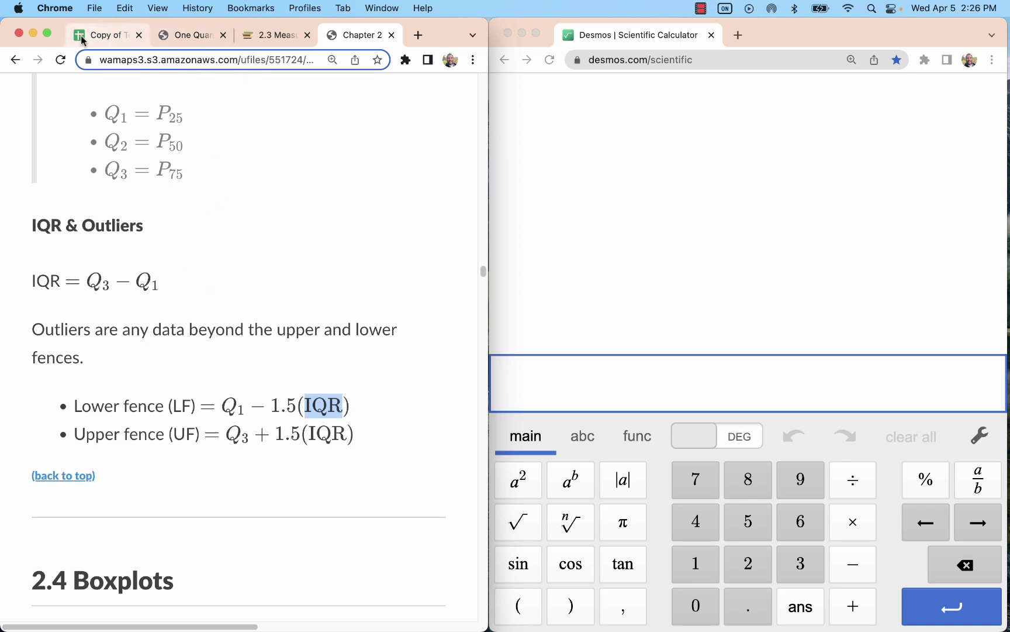
{"action": "left_click_drag", "start_coordinate": [186, 44], "coordinate": [103, 40]}
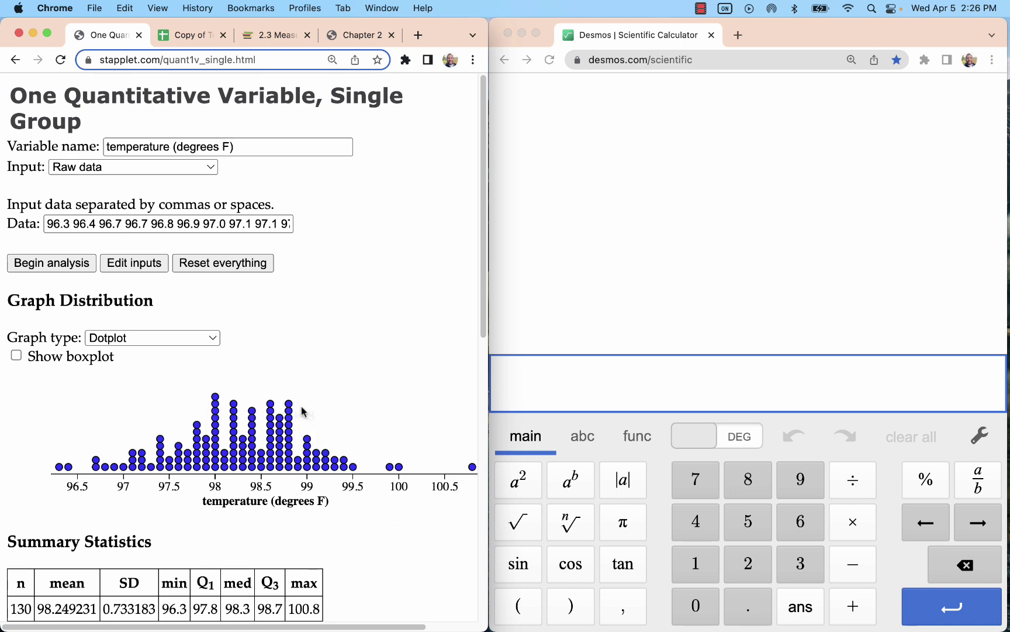
Check the 1.5(IQR) term of the lower fence, then switch the StapPlet temperature graph to Boxplot
{"action": "left_click", "coordinate": [332, 35]}
{"action": "left_click_drag", "start_coordinate": [271, 406], "coordinate": [349, 405]}
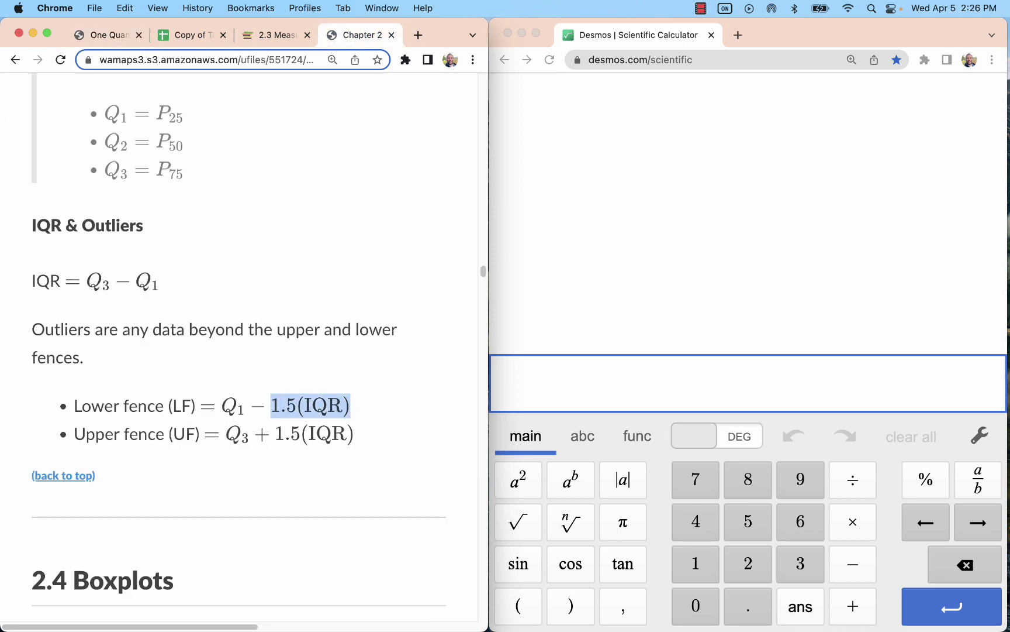
{"action": "left_click", "coordinate": [109, 37]}
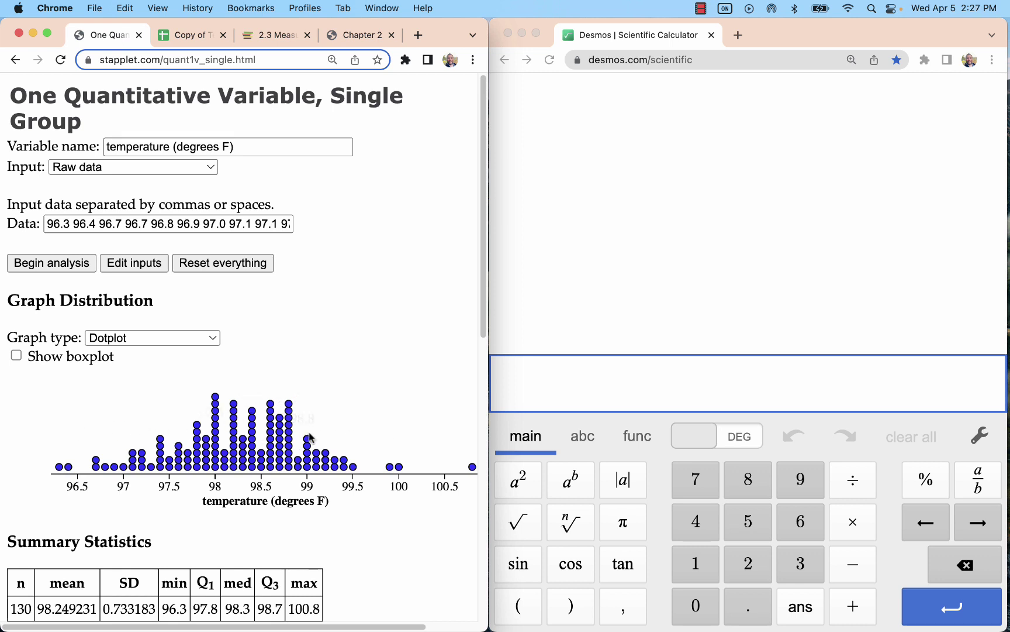
{"action": "left_click", "coordinate": [169, 339]}
{"action": "left_click", "coordinate": [158, 373]}
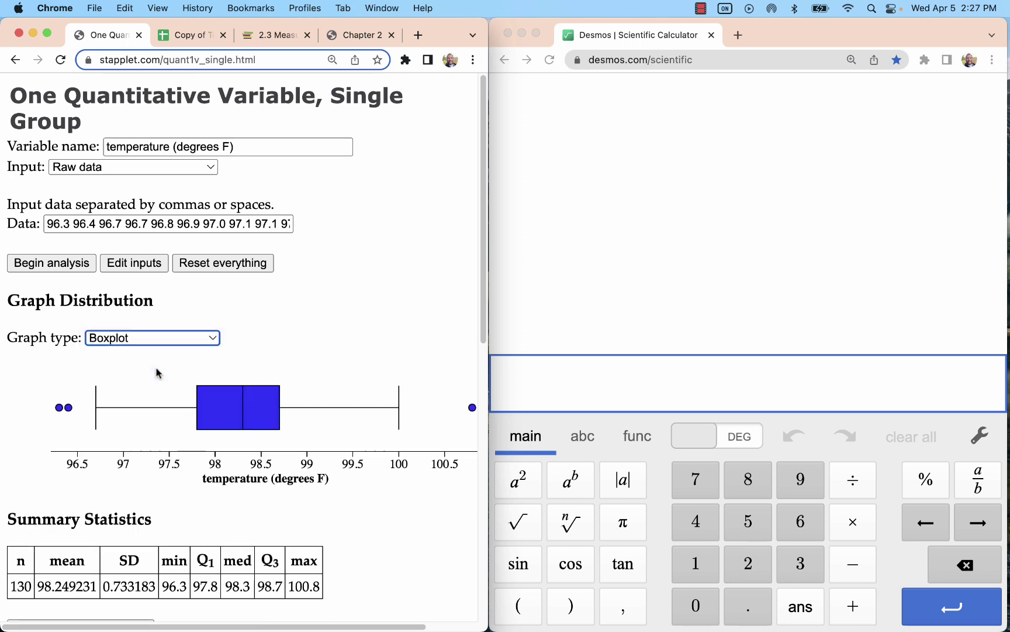
{"action": "scroll", "coordinate": [188, 382], "scroll_direction": "right", "scroll_amount": 2}
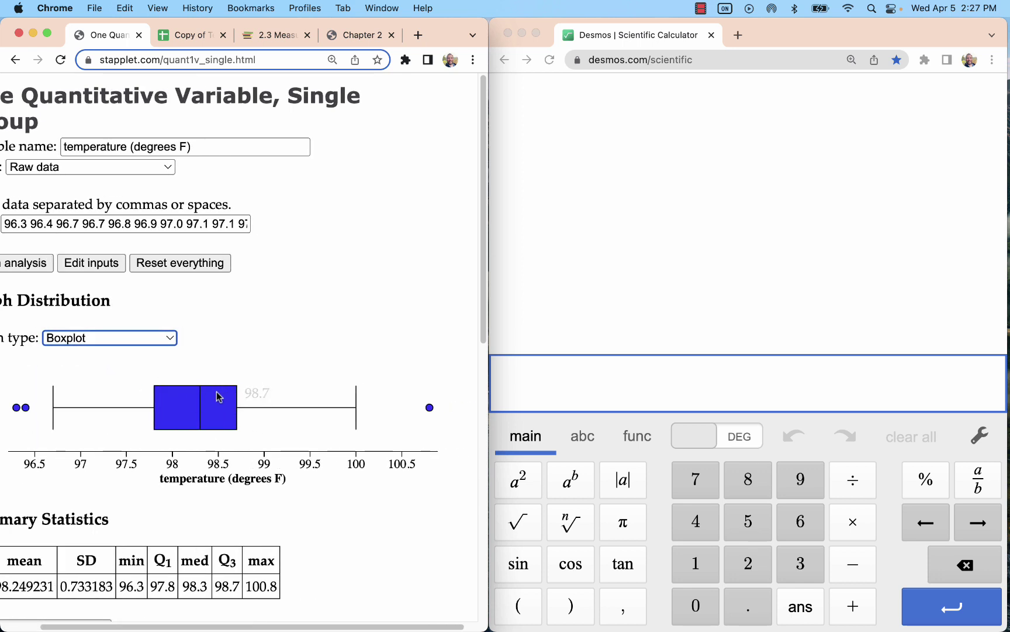
{"action": "mouse_move", "coordinate": [156, 415]}
{"action": "scroll", "coordinate": [298, 433], "scroll_direction": "left", "scroll_amount": 3}
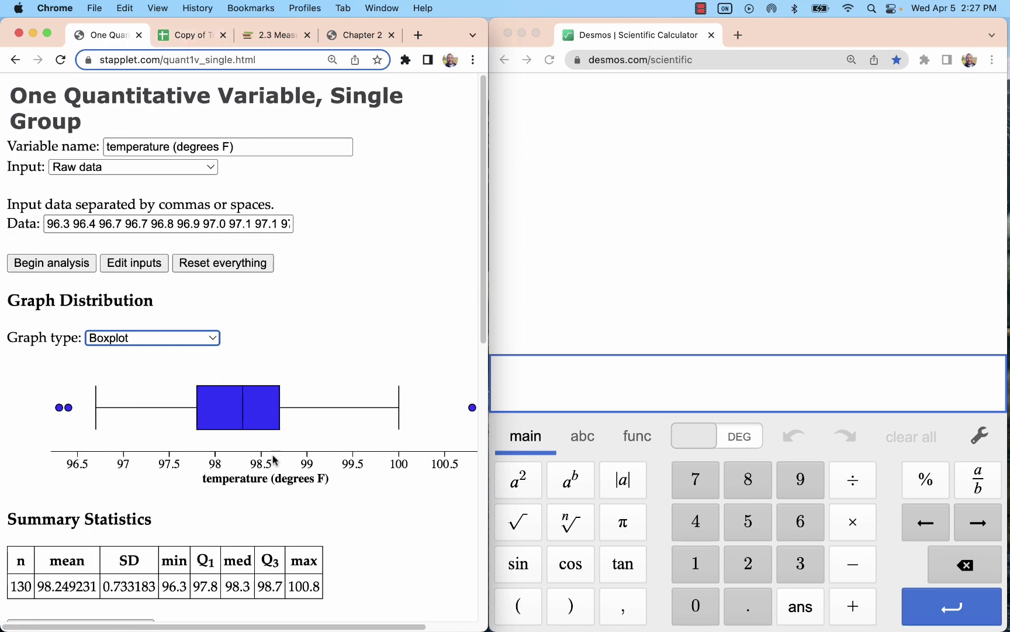
{"action": "scroll", "coordinate": [187, 327], "scroll_direction": "down", "scroll_amount": 5}
Highlight the full lower fence formula in the Chapter 2 course notes
{"action": "left_click", "coordinate": [354, 35]}
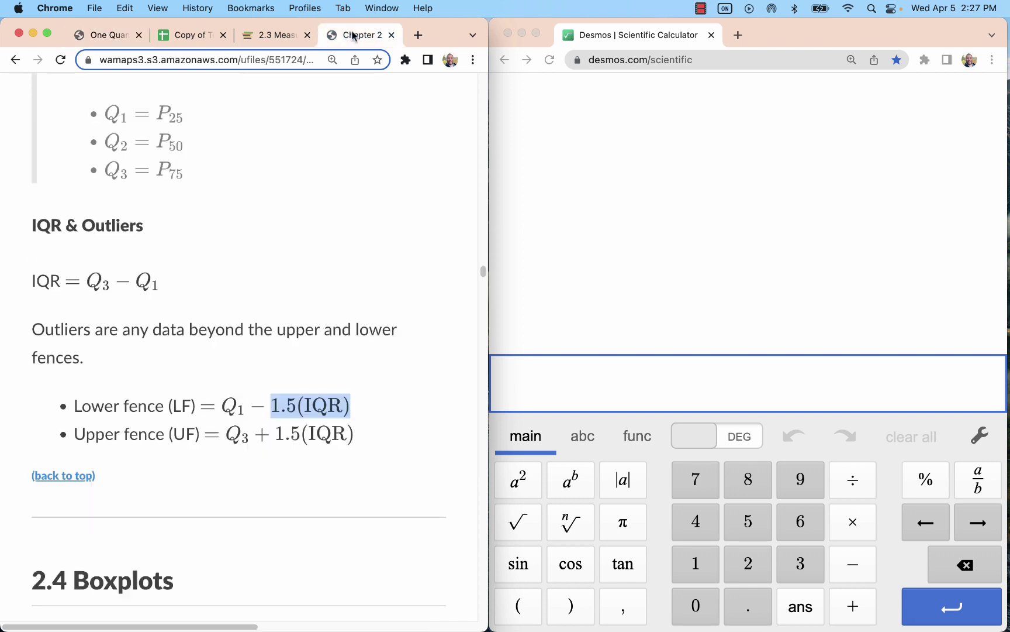
{"action": "left_click", "coordinate": [223, 403]}
{"action": "left_click_drag", "start_coordinate": [223, 403], "coordinate": [369, 406]}
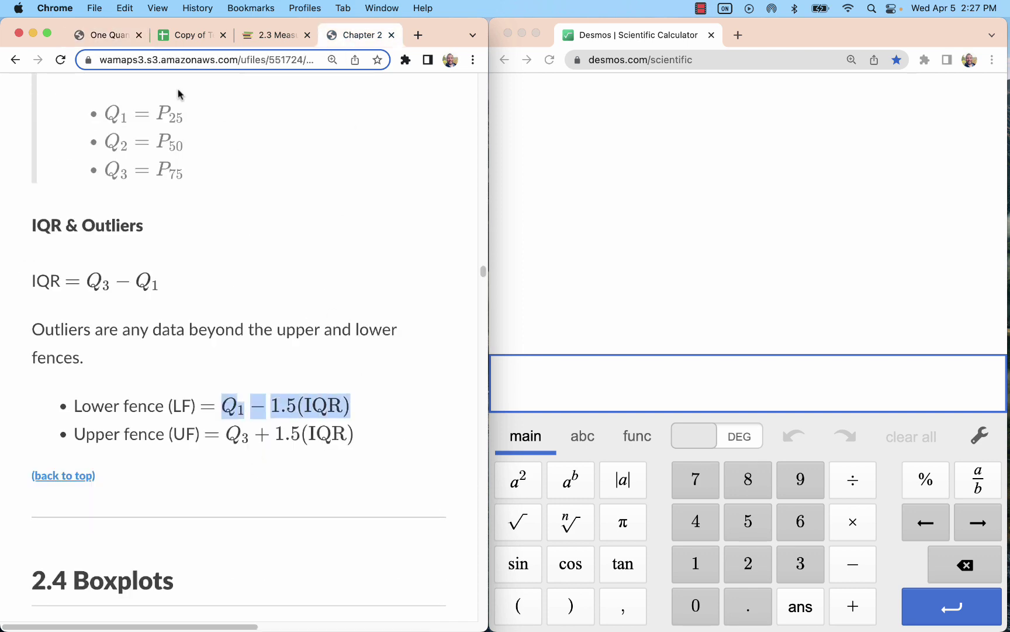
Enter 97.8 − 1.5·(98.7 − 97.8) in Desmos using StapPlet's Q1 97.8 and Q3 98.7
{"action": "left_click", "coordinate": [111, 35]}
{"action": "left_click", "coordinate": [614, 393]}
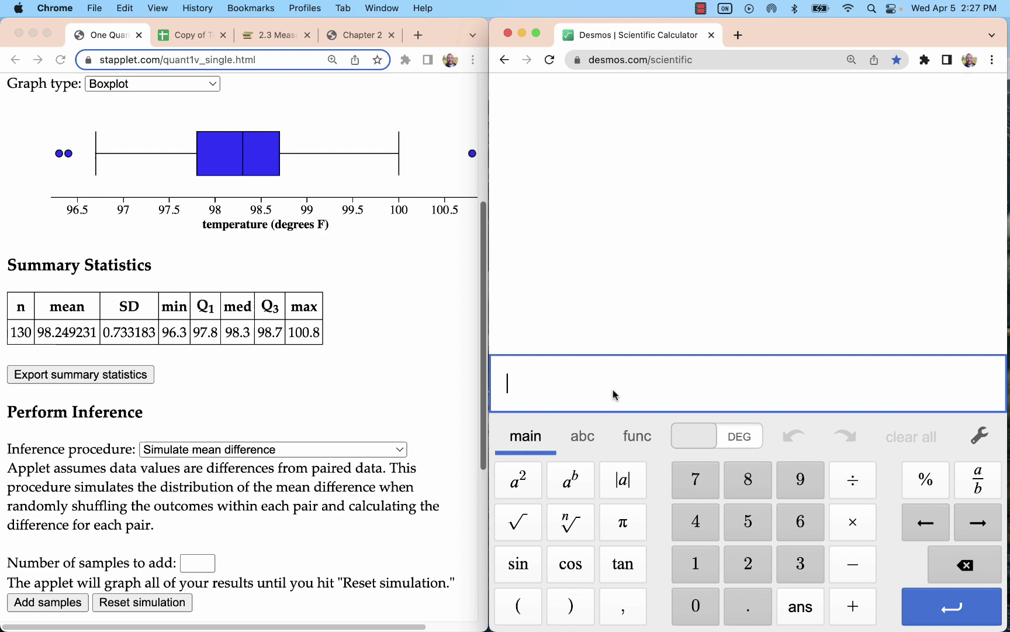
{"action": "left_click", "coordinate": [216, 333]}
{"action": "double_click", "coordinate": [211, 332]}
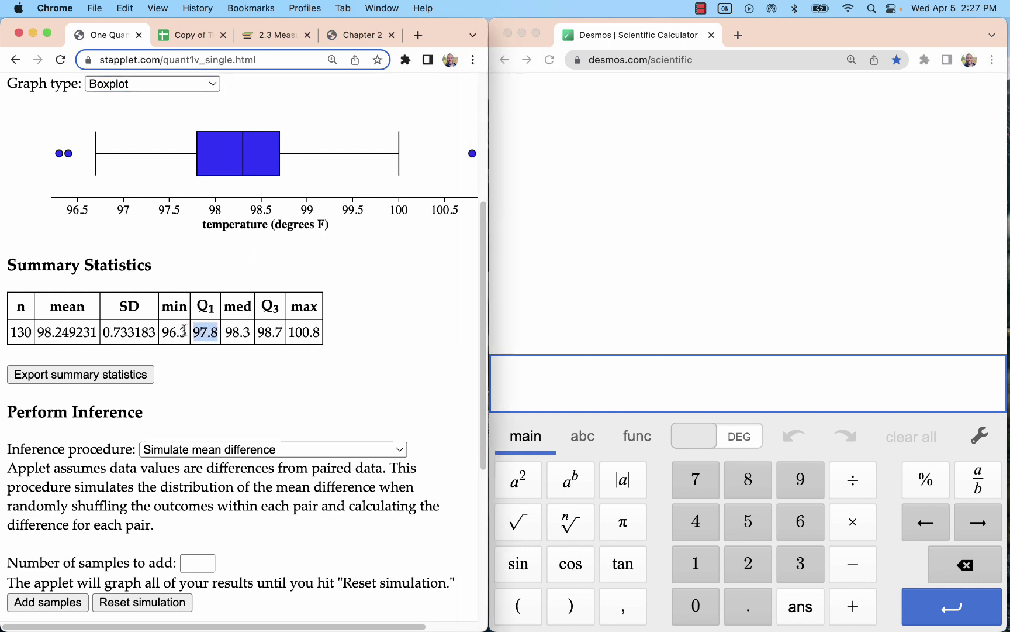
{"action": "left_click", "coordinate": [580, 372]}
{"action": "type", "text": "97"}
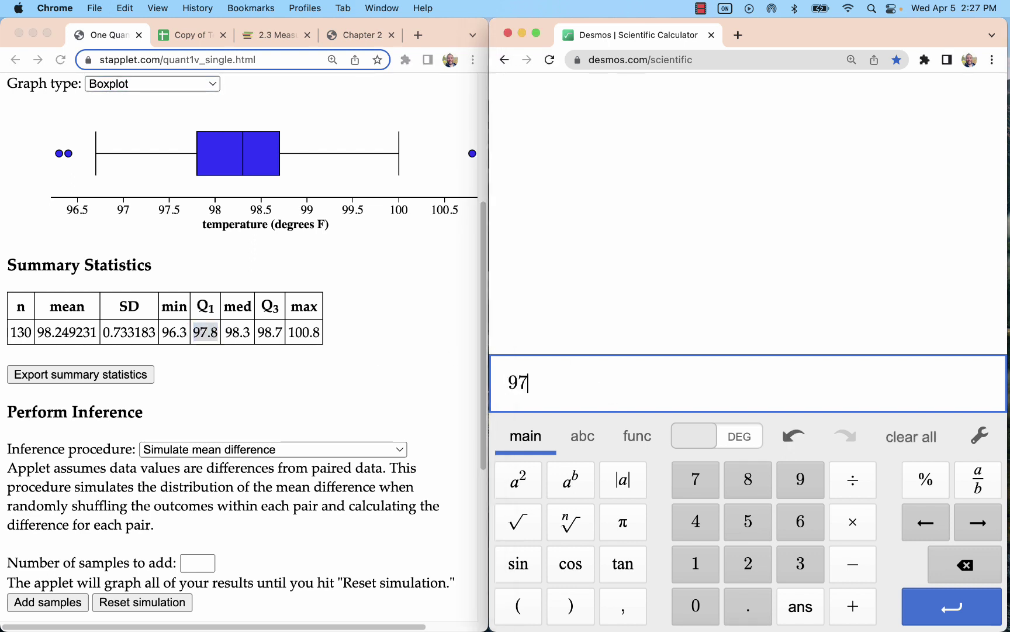
{"action": "type", "text": ".8-1.5"}
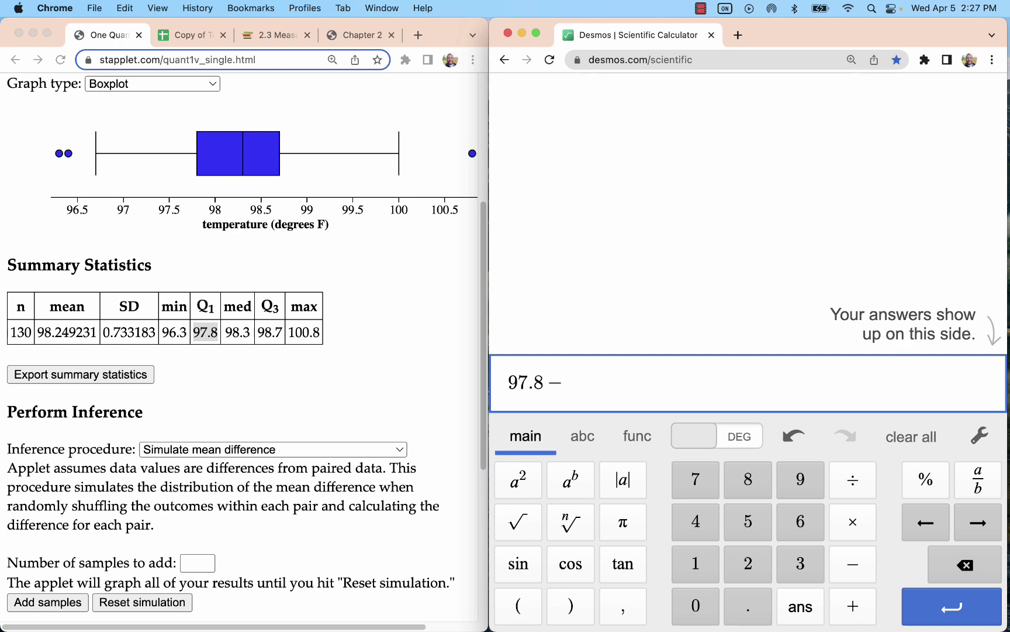
{"action": "type", "text": "*"}
{"action": "type", "text": "("}
{"action": "left_click", "coordinate": [279, 330]}
{"action": "double_click", "coordinate": [279, 330]}
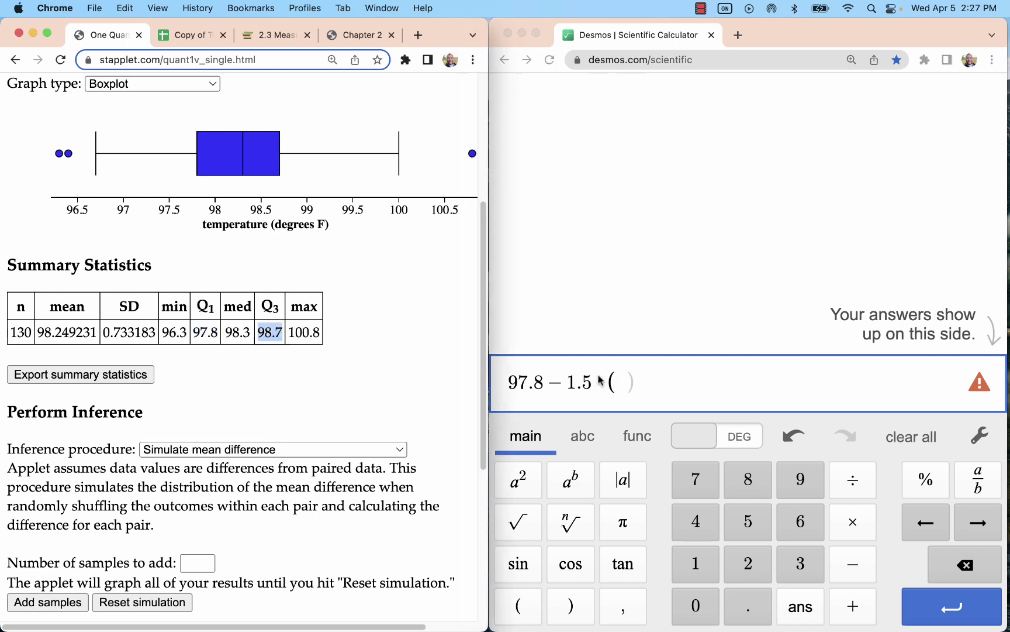
{"action": "left_click", "coordinate": [620, 387]}
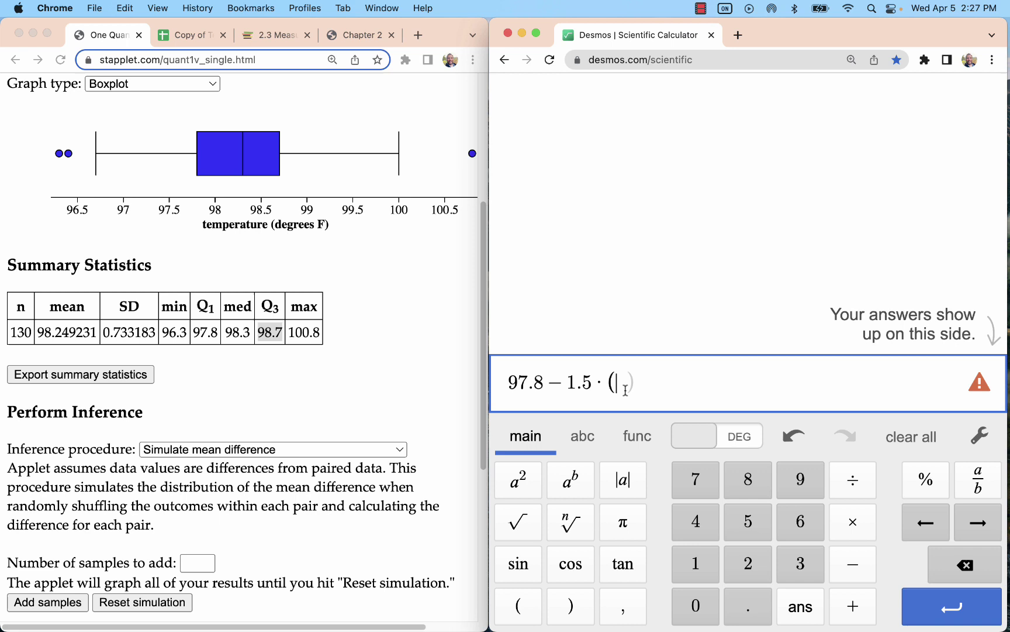
{"action": "type", "text": "98.7 "}
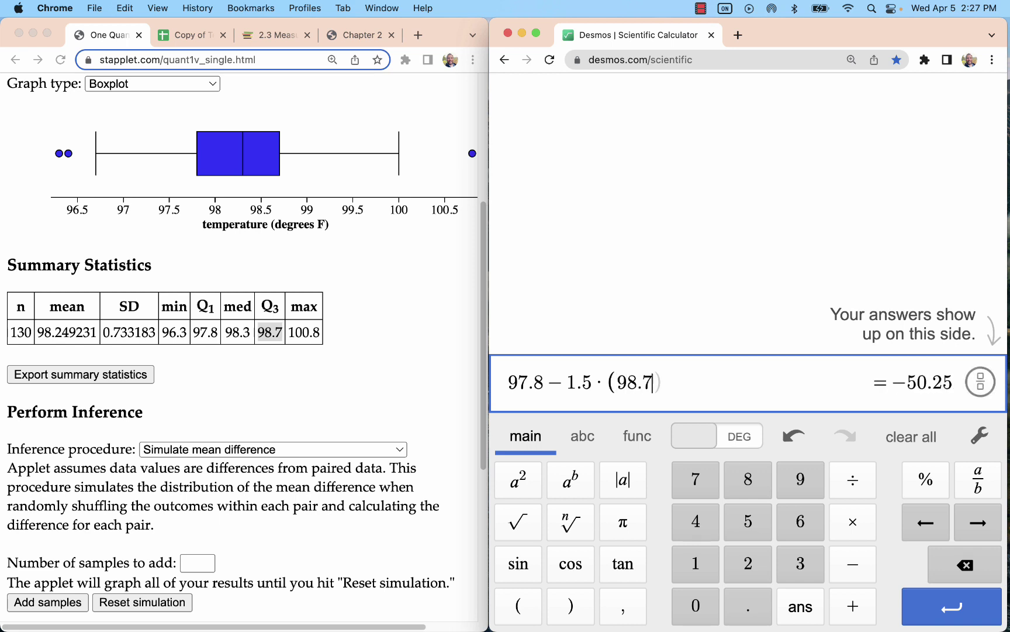
{"action": "type", "text": "- "}
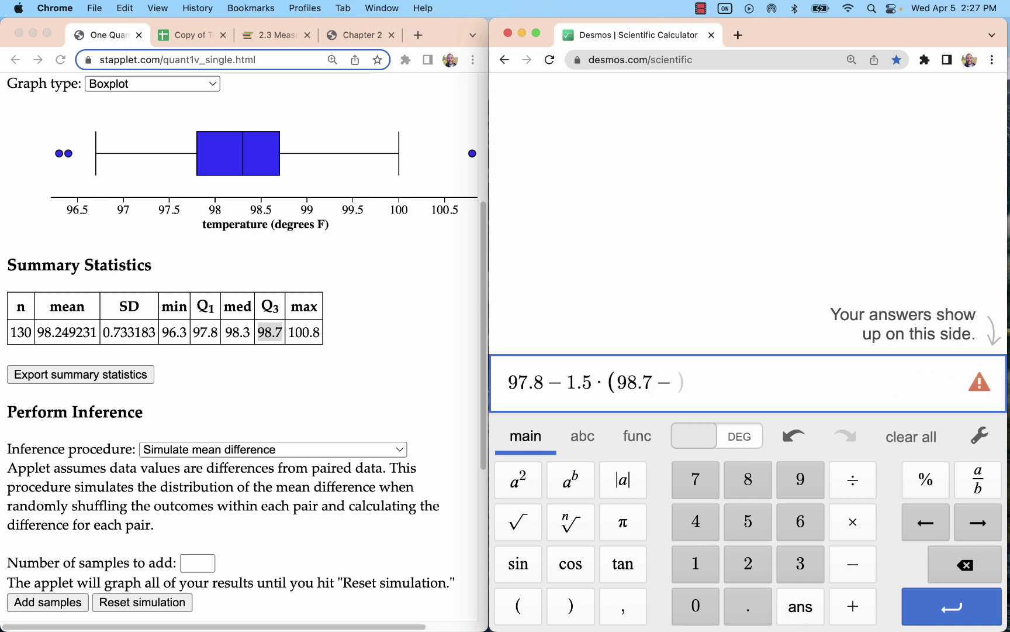
{"action": "type", "text": "97"}
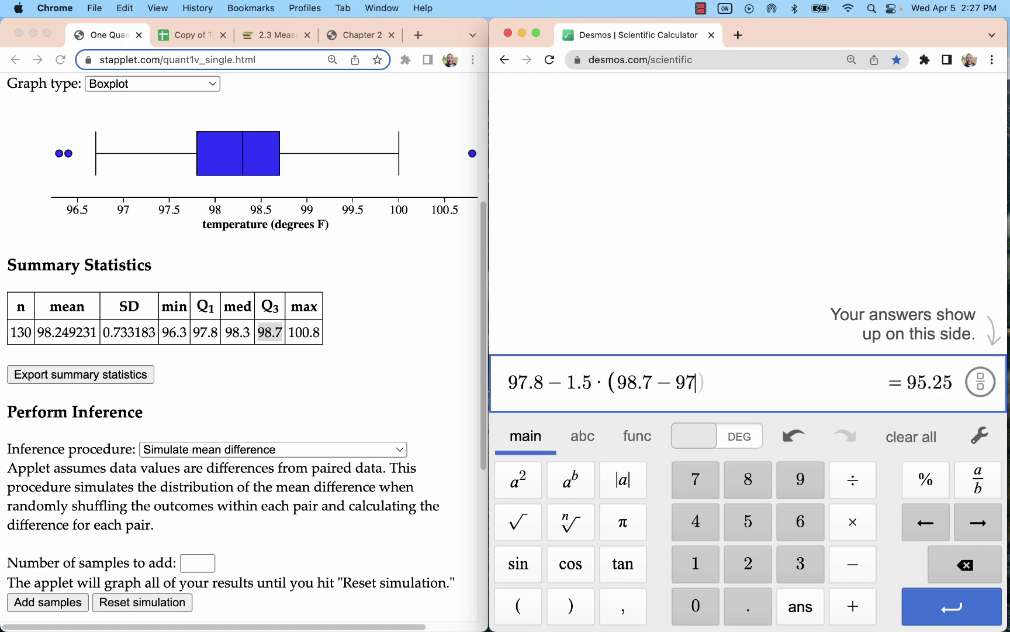
{"action": "type", "text": ".8"}
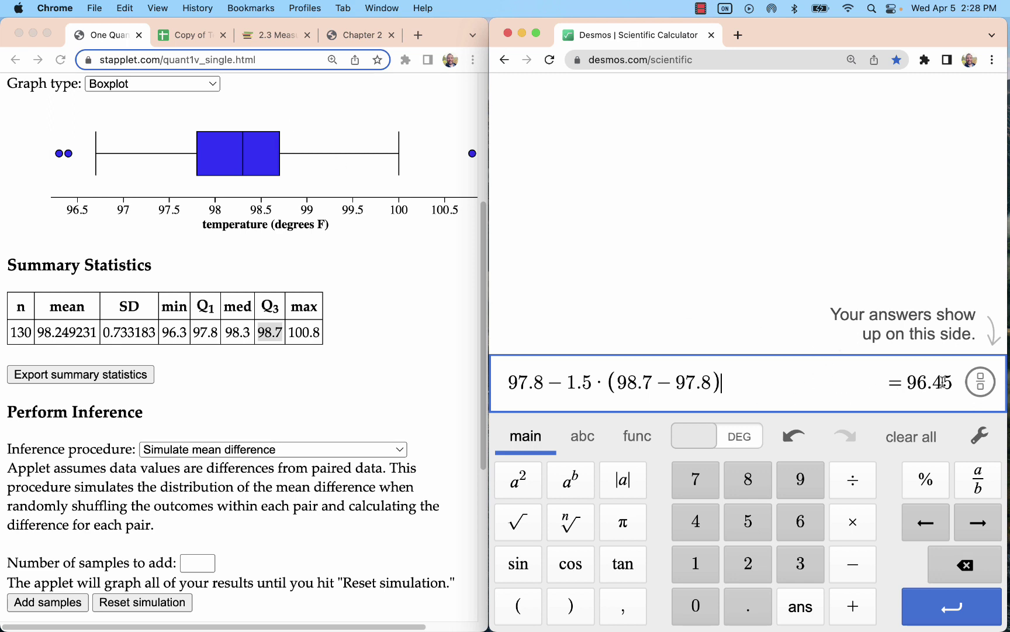
{"action": "double_click", "coordinate": [507, 381]}
{"action": "double_click", "coordinate": [573, 382]}
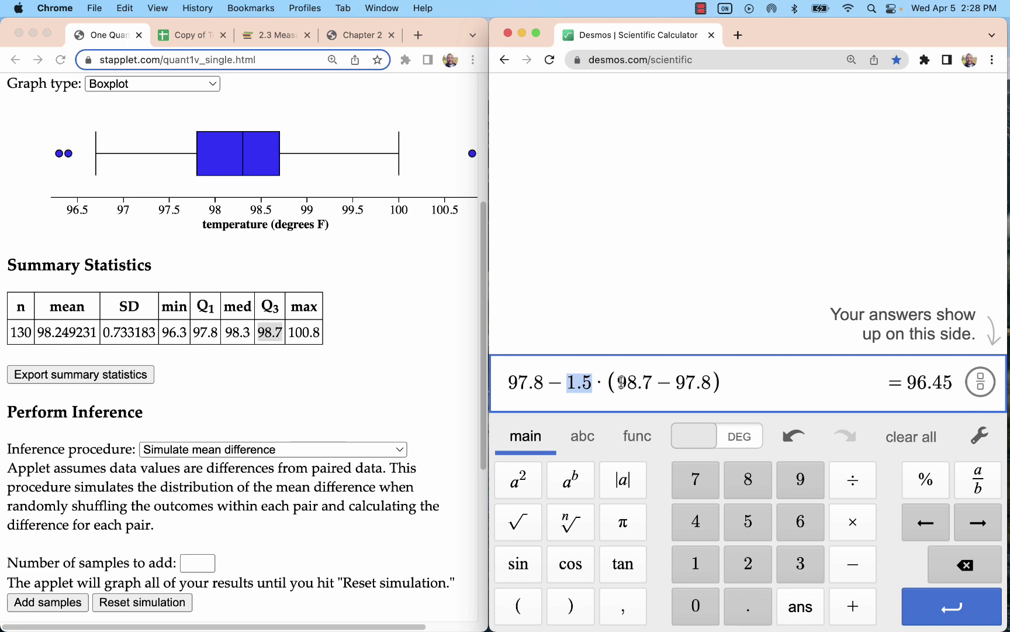
{"action": "left_click_drag", "start_coordinate": [622, 382], "coordinate": [709, 379]}
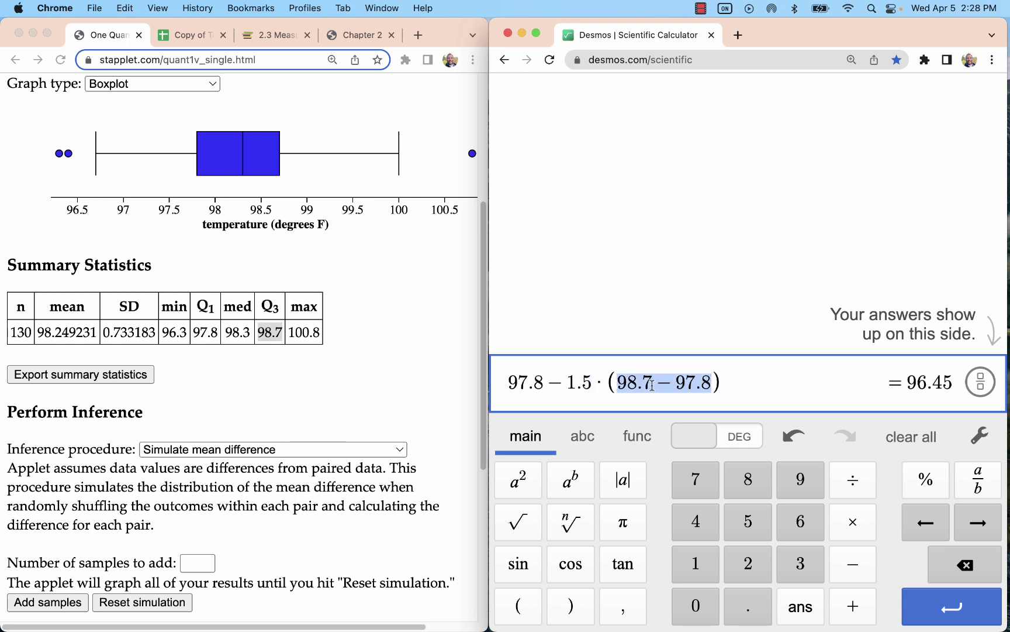
{"action": "left_click_drag", "start_coordinate": [907, 381], "coordinate": [953, 380]}
{"action": "left_click", "coordinate": [345, 35]}
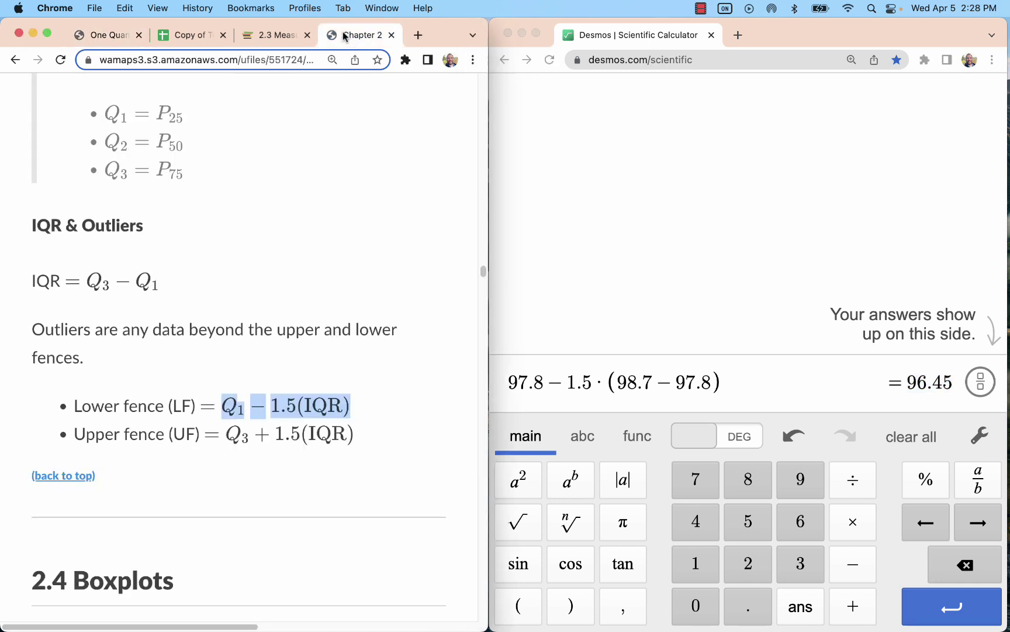
{"action": "left_click_drag", "start_coordinate": [198, 405], "coordinate": [63, 405]}
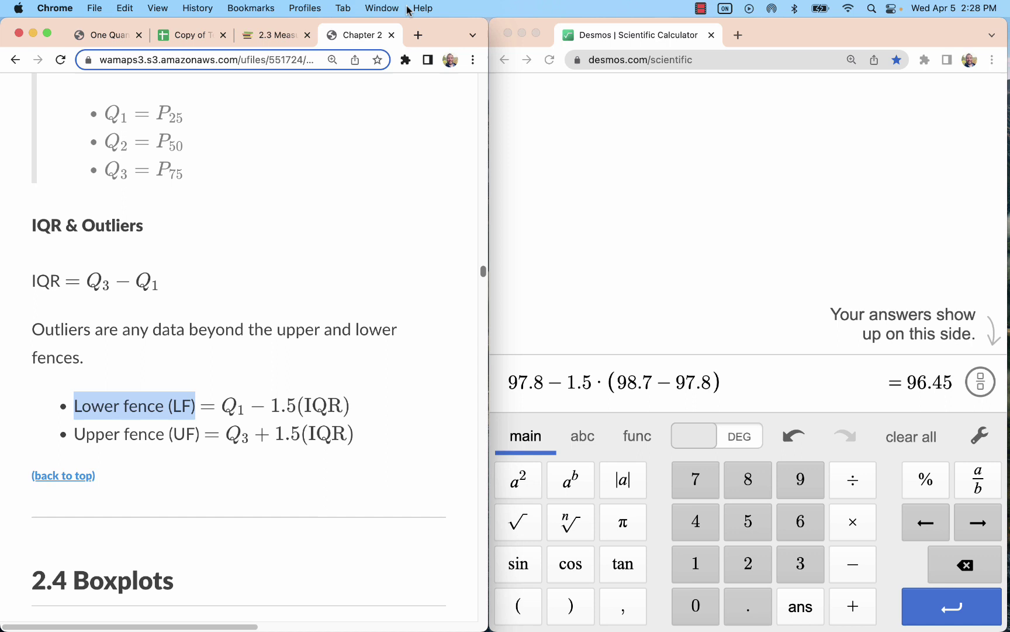
{"action": "left_click", "coordinate": [98, 37]}
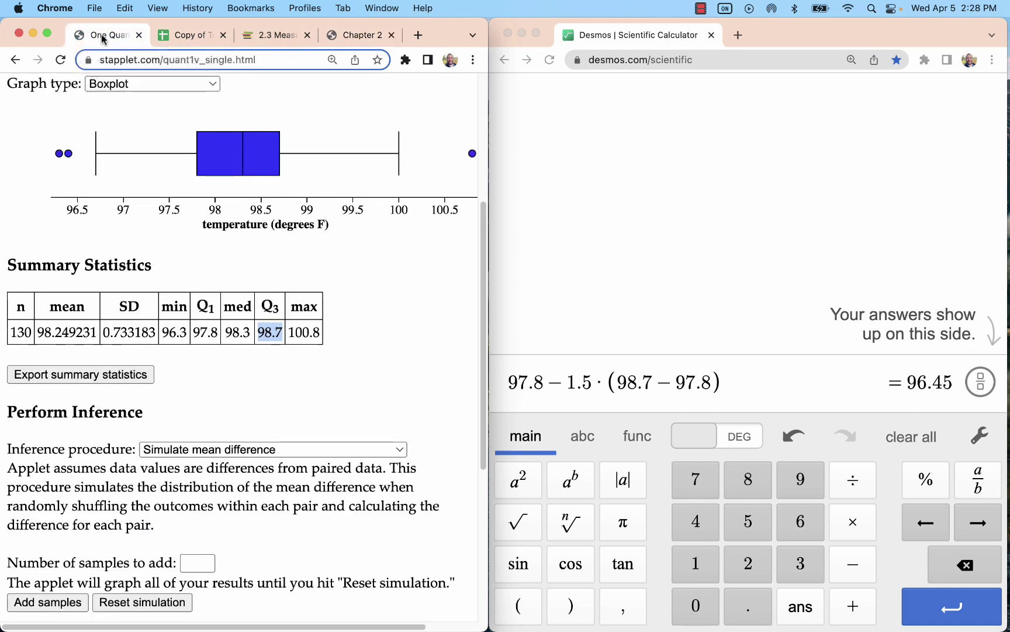
{"action": "left_click", "coordinate": [180, 330]}
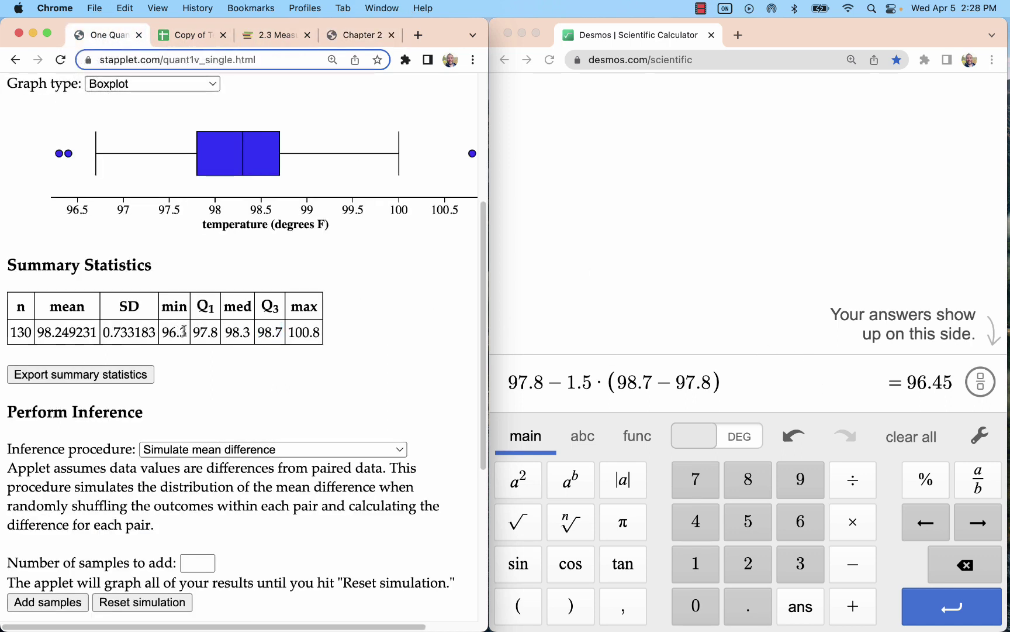
{"action": "left_click_drag", "start_coordinate": [189, 334], "coordinate": [162, 333]}
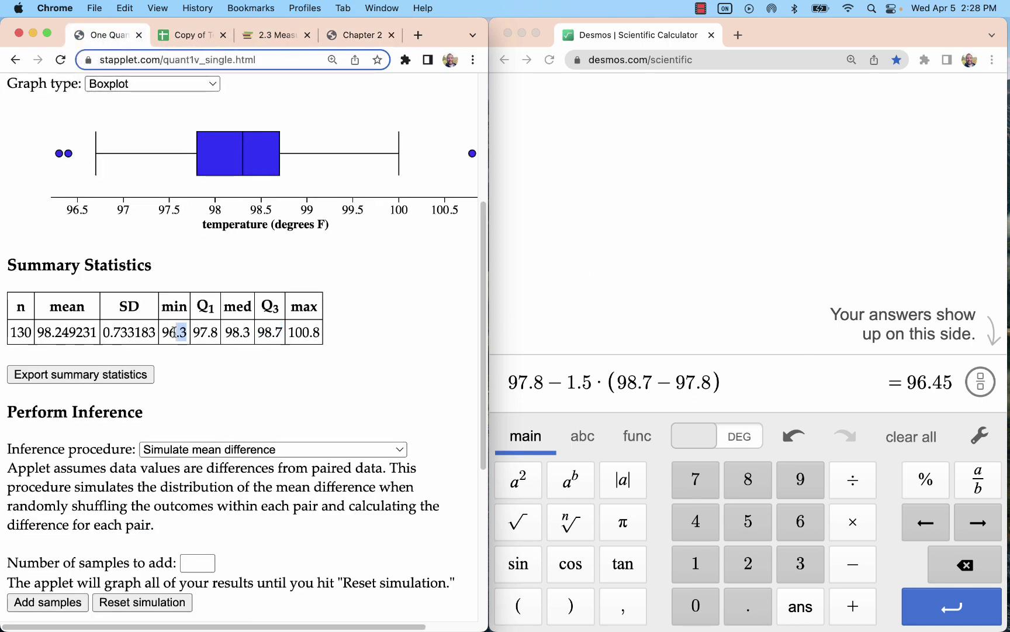
{"action": "left_click", "coordinate": [906, 396]}
{"action": "left_click_drag", "start_coordinate": [907, 380], "coordinate": [963, 383]}
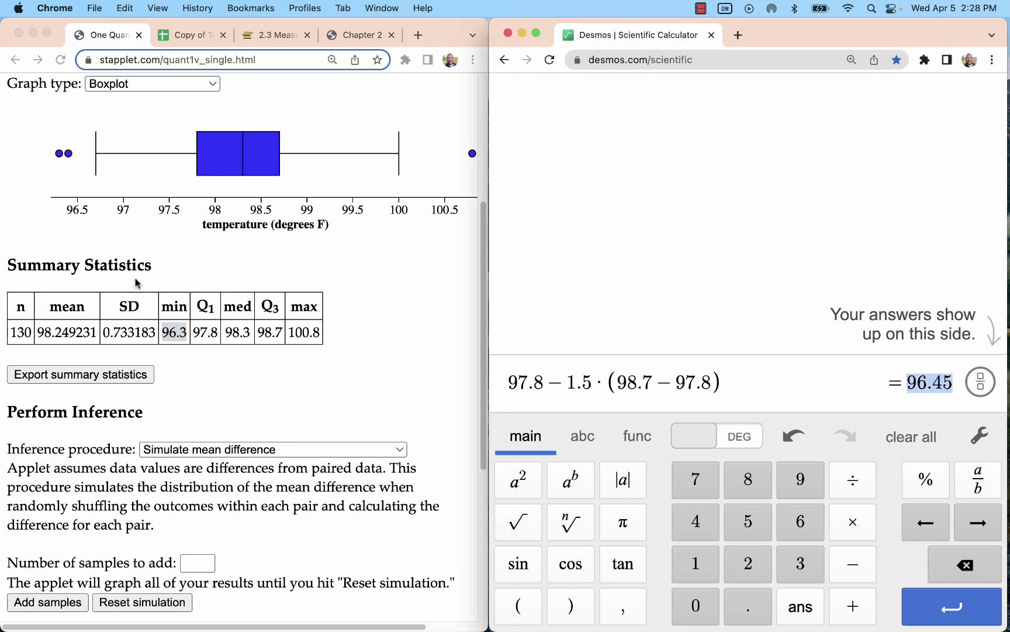
{"action": "left_click", "coordinate": [98, 202]}
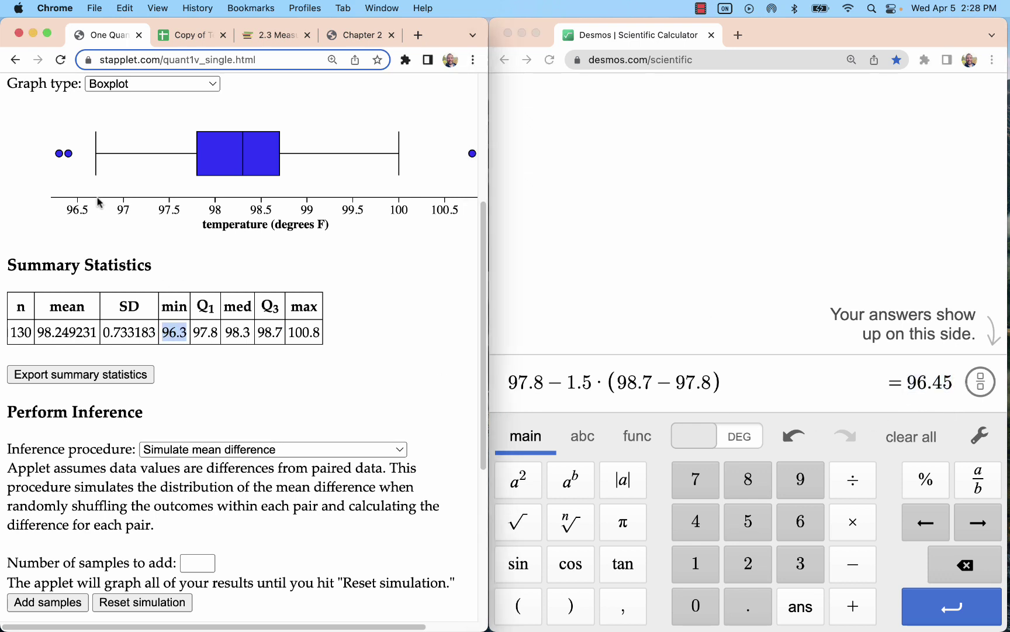
{"action": "left_click", "coordinate": [62, 155]}
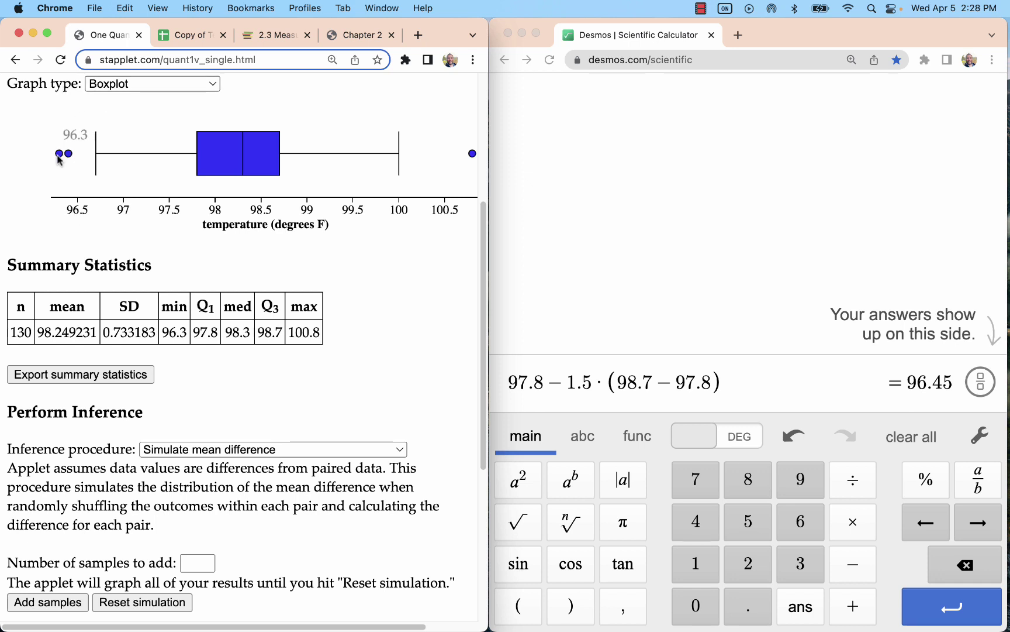
{"action": "mouse_move", "coordinate": [96, 146]}
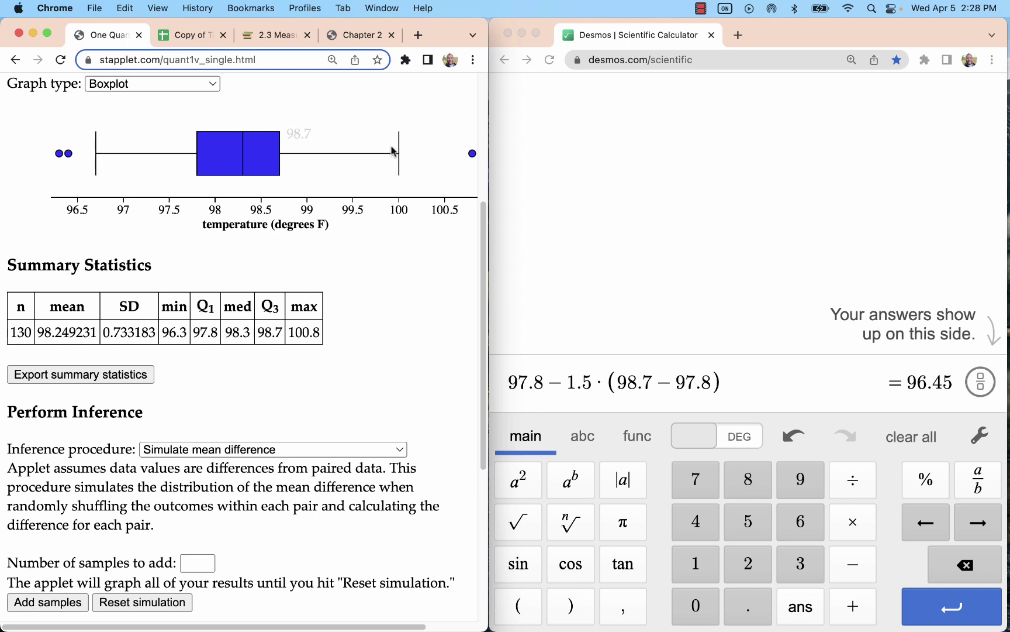
Start a new Desmos row as 87.7 + 1.5·(98.7 − 97.8), pasting the copied IQR term
{"action": "mouse_move", "coordinate": [398, 150]}
{"action": "left_click", "coordinate": [740, 380]}
{"action": "key", "text": "Return"}
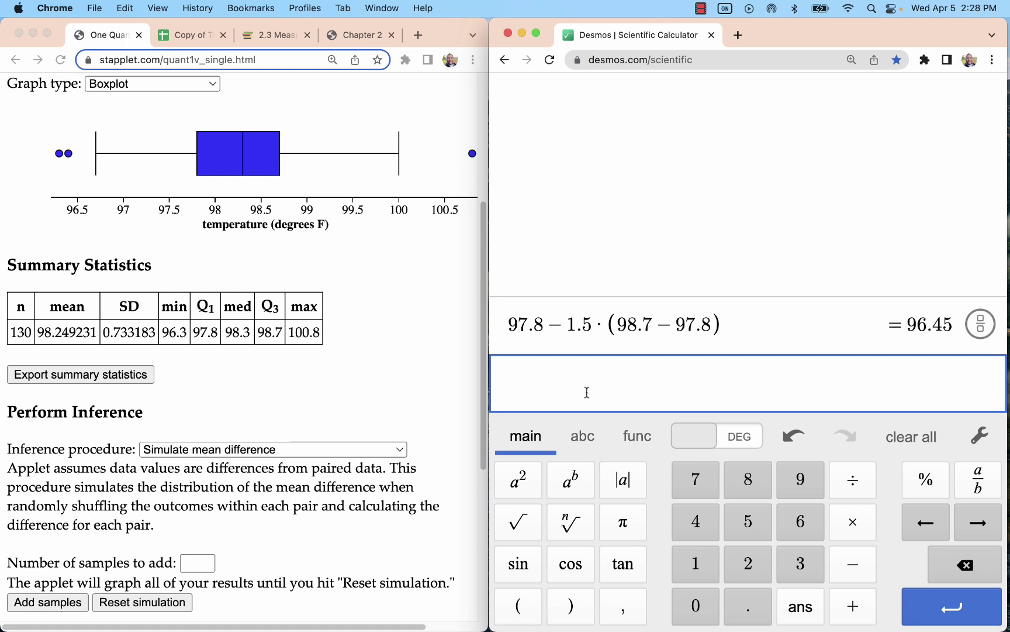
{"action": "type", "text": "87"}
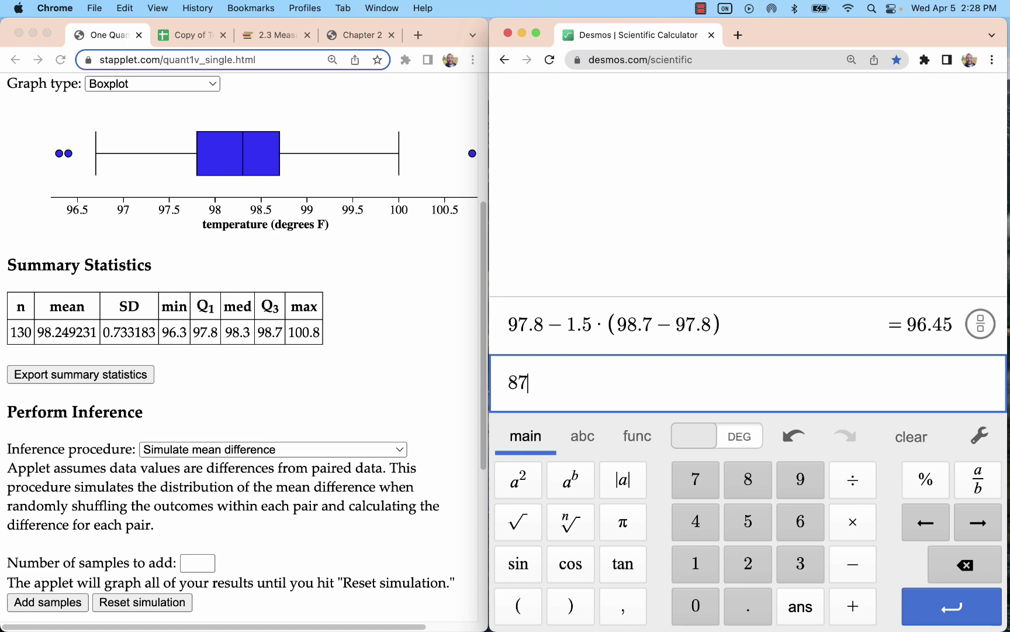
{"action": "type", "text": ".7 +"}
{"action": "left_click_drag", "start_coordinate": [787, 323], "coordinate": [547, 327]}
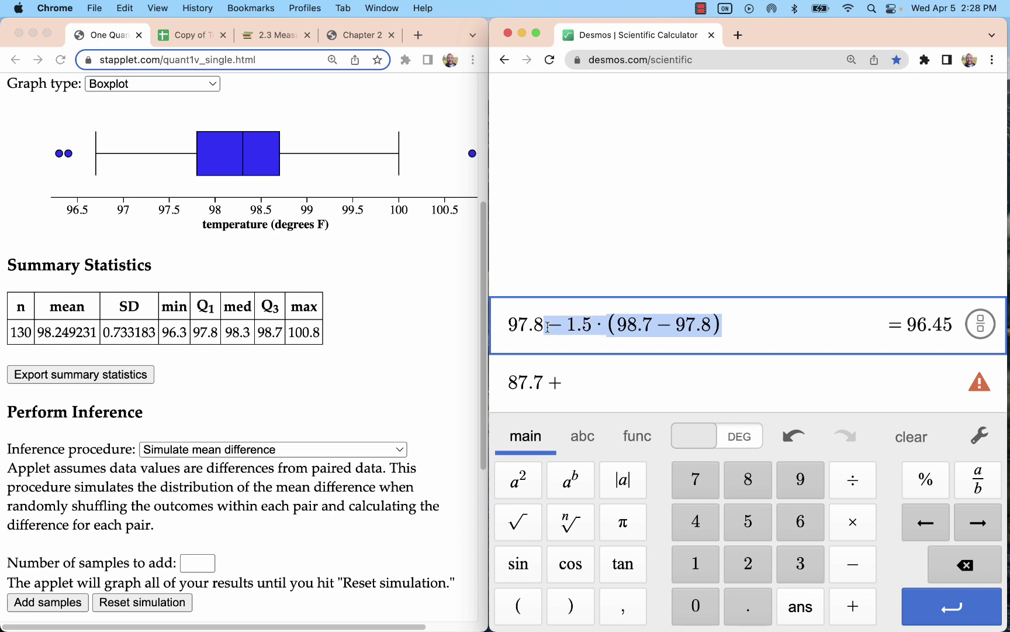
{"action": "left_click", "coordinate": [607, 377]}
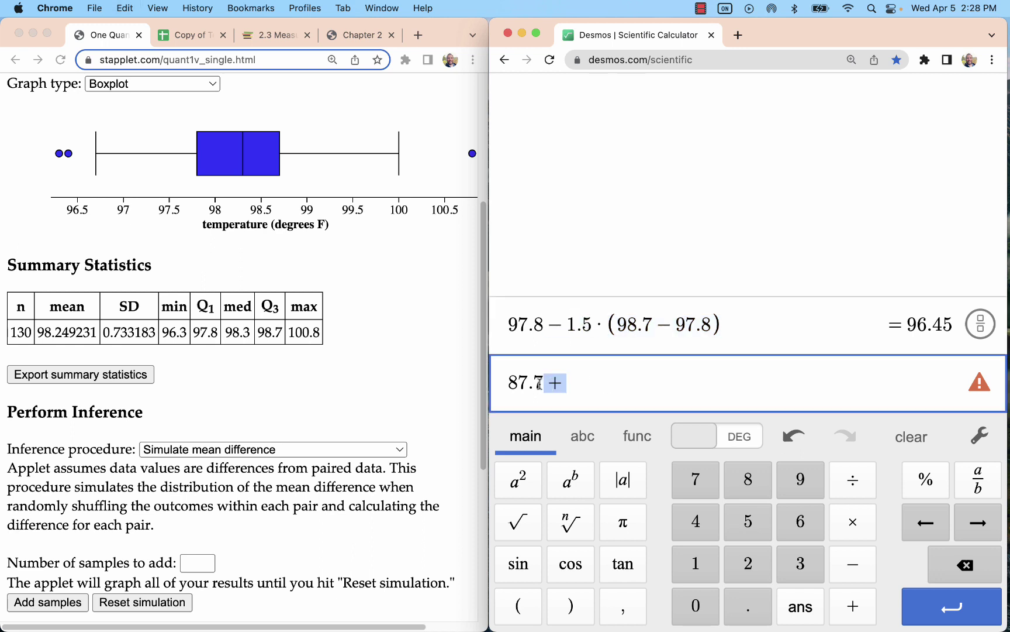
{"action": "type", "text": "−1.5 · (98.7 − 97.8)"}
{"action": "left_click", "coordinate": [579, 383]}
{"action": "key", "text": "BackSpace"}
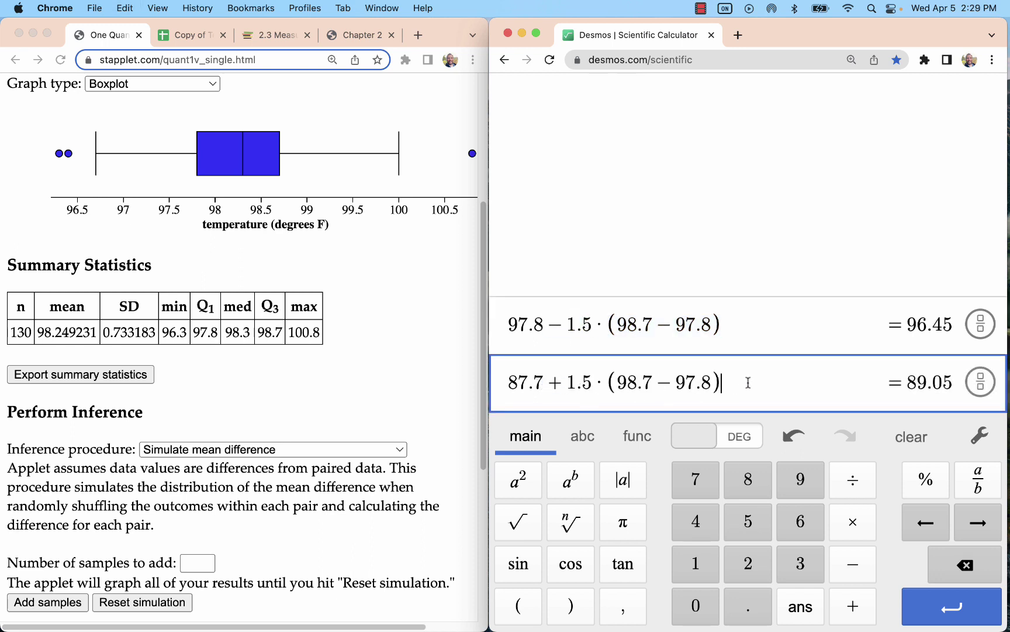
{"action": "left_click_drag", "start_coordinate": [907, 383], "coordinate": [963, 385]}
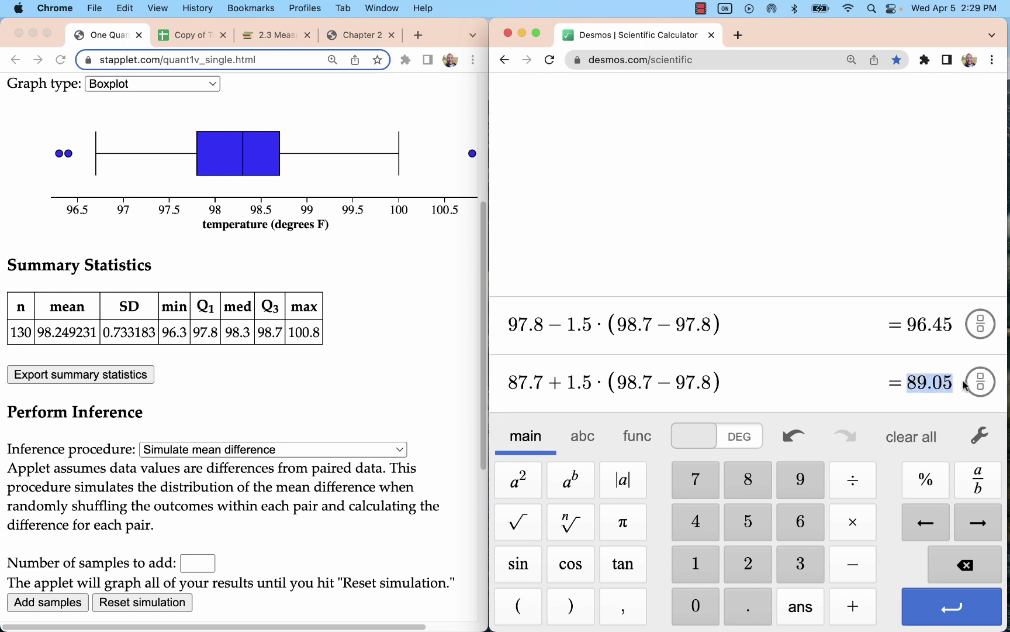
Correct the mistyped 87 to 98 so the upper fence evaluates to 100.05
{"action": "left_click", "coordinate": [424, 211]}
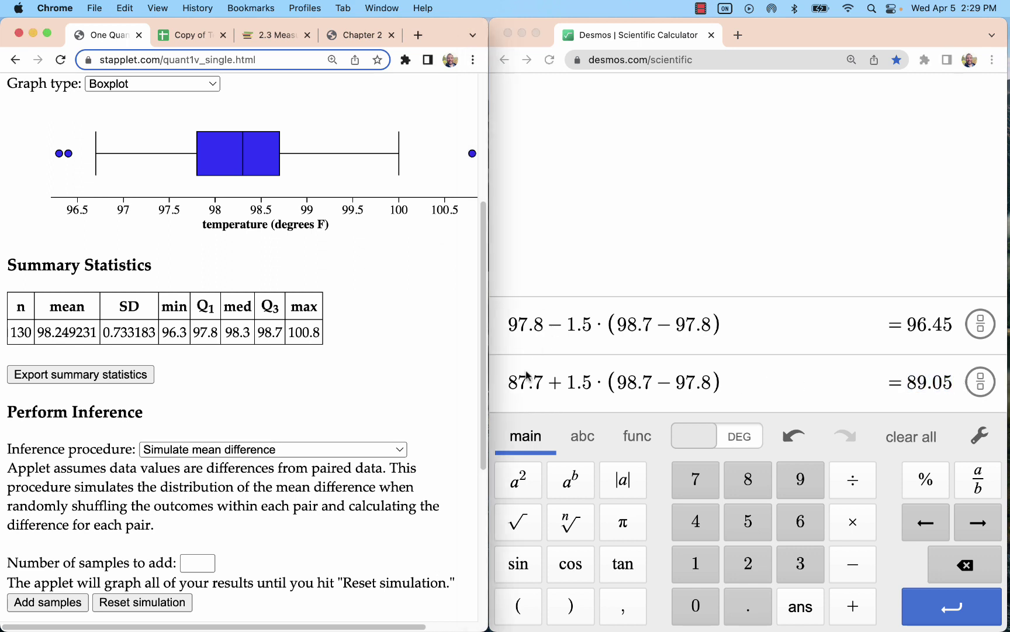
{"action": "left_click", "coordinate": [525, 386]}
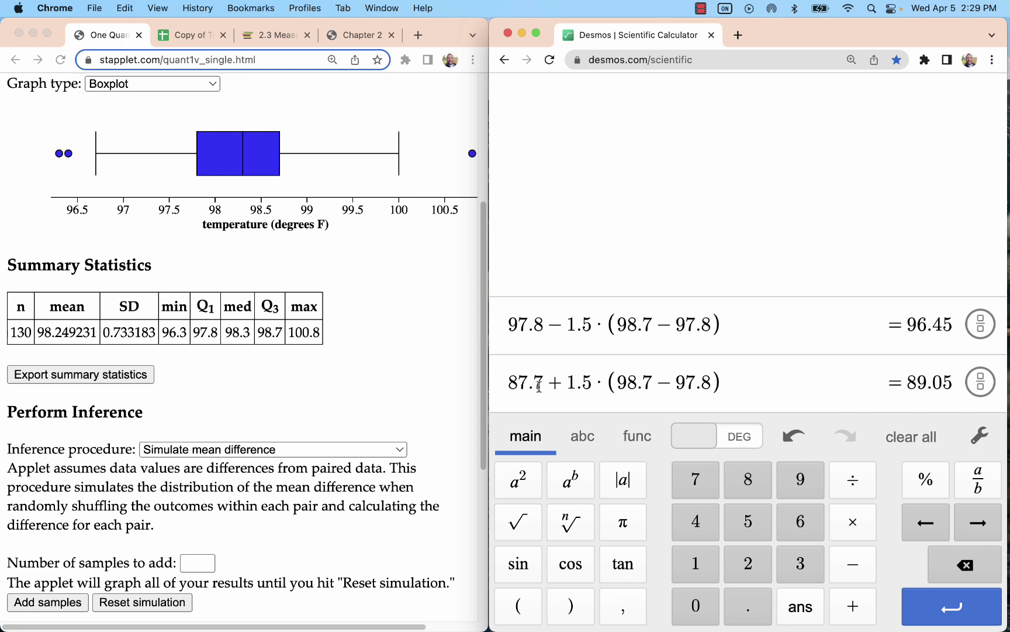
{"action": "left_click_drag", "start_coordinate": [533, 380], "coordinate": [510, 377]}
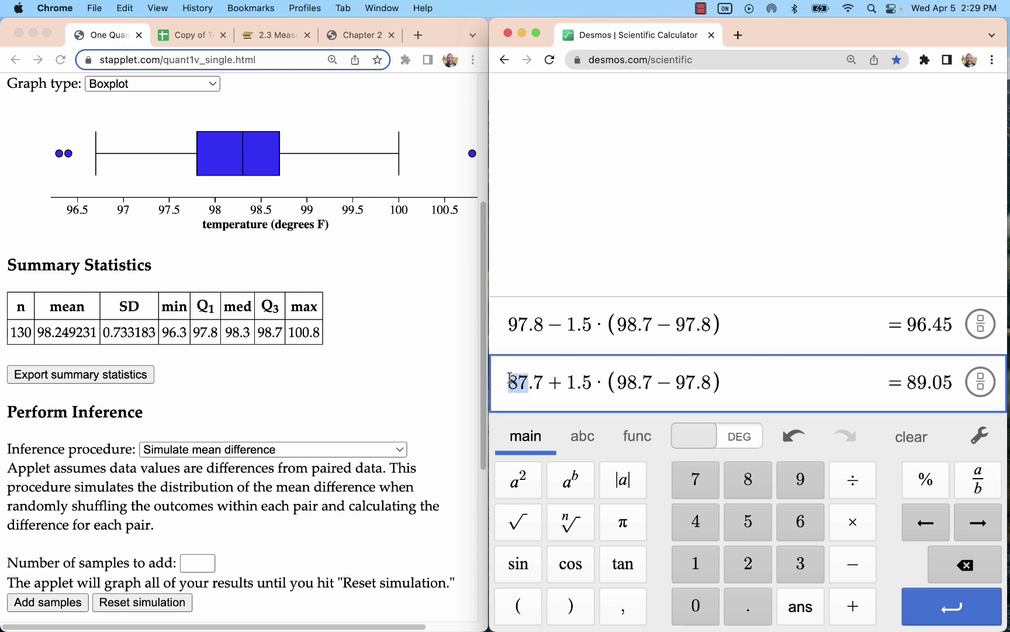
{"action": "type", "text": "98"}
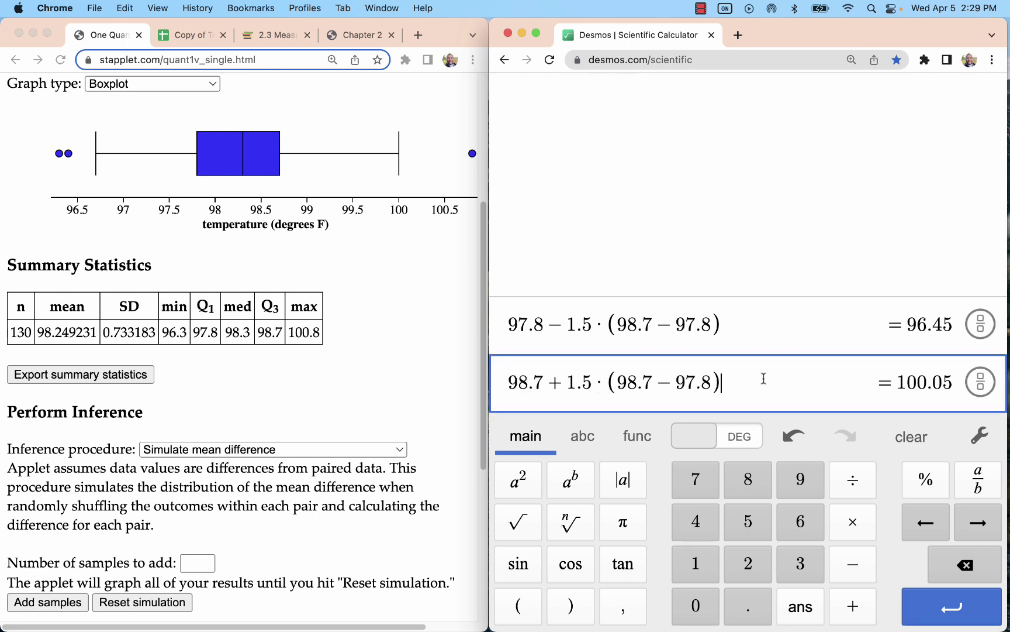
{"action": "left_click_drag", "start_coordinate": [901, 378], "coordinate": [960, 379]}
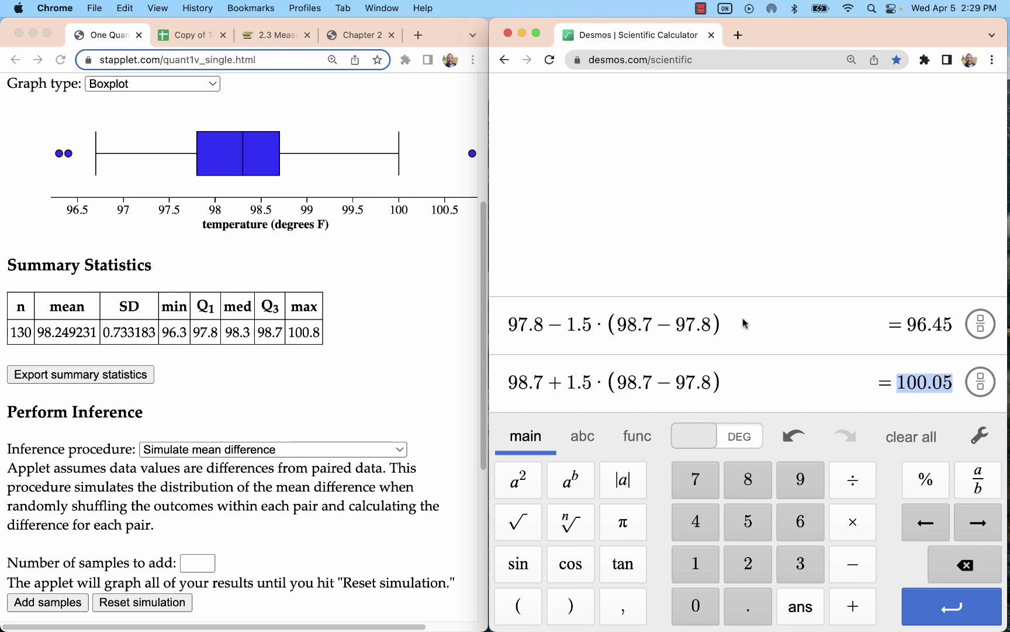
{"action": "scroll", "coordinate": [409, 191], "scroll_direction": "down", "scroll_amount": 1}
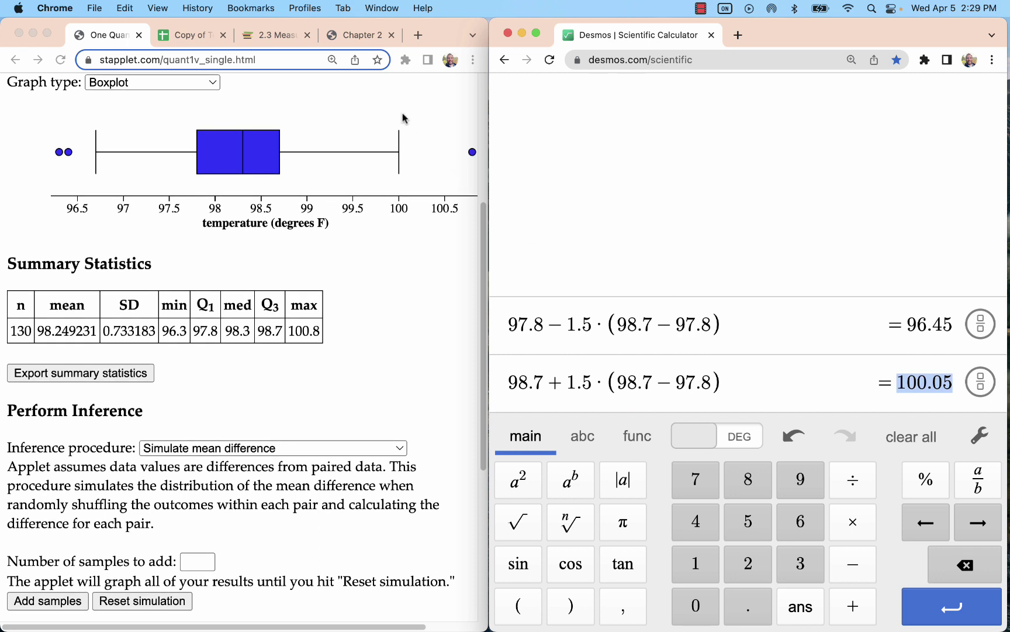
Confirm the temperature boxplot's upper outlier dot is the maximum, 100.8, beyond the 100.05 fence
{"action": "left_click", "coordinate": [403, 184]}
{"action": "mouse_move", "coordinate": [396, 145]}
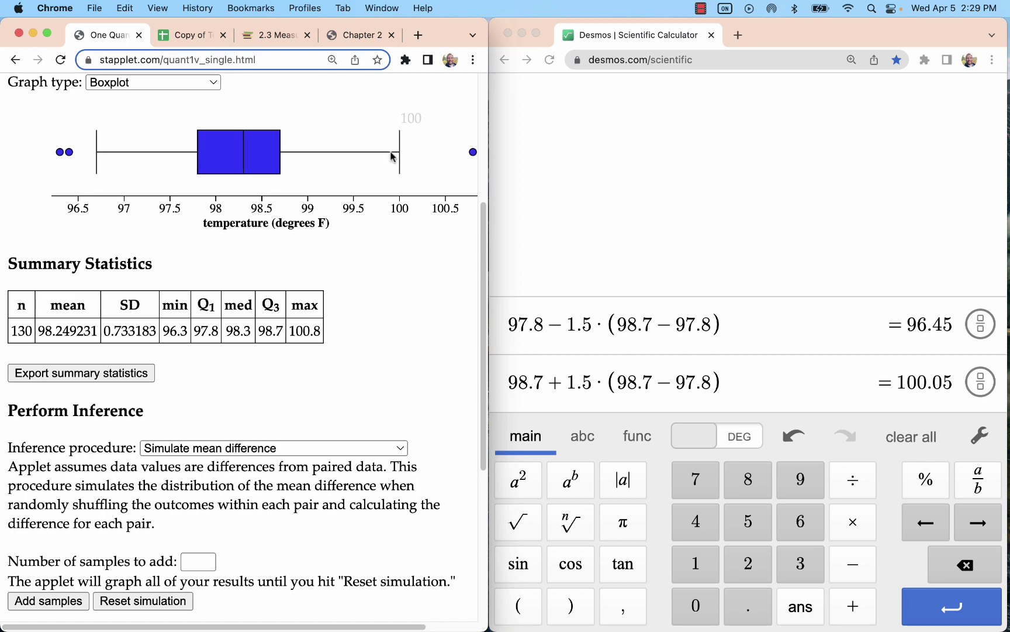
{"action": "scroll", "coordinate": [391, 153], "scroll_direction": "up", "scroll_amount": 1}
{"action": "mouse_move", "coordinate": [475, 155]}
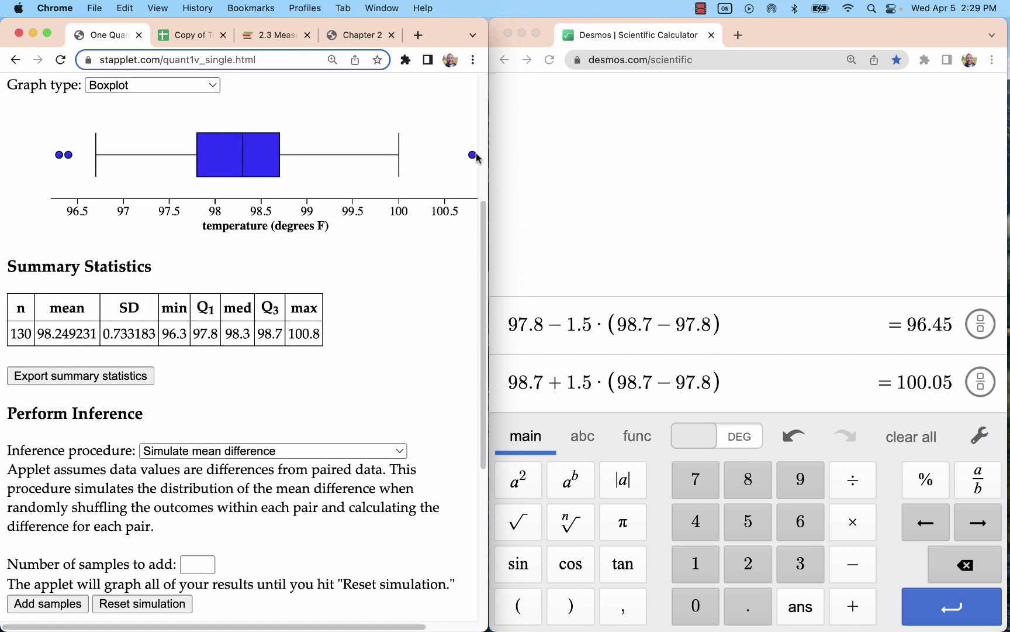
{"action": "scroll", "coordinate": [467, 161], "scroll_direction": "right", "scroll_amount": 2}
{"action": "double_click", "coordinate": [251, 333]}
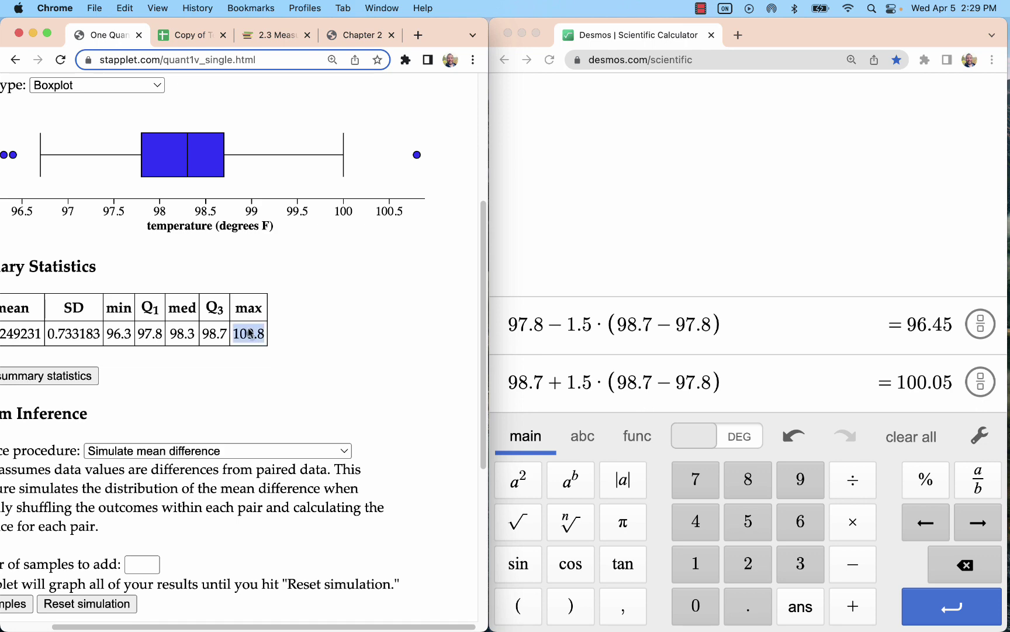
{"action": "left_click", "coordinate": [417, 158]}
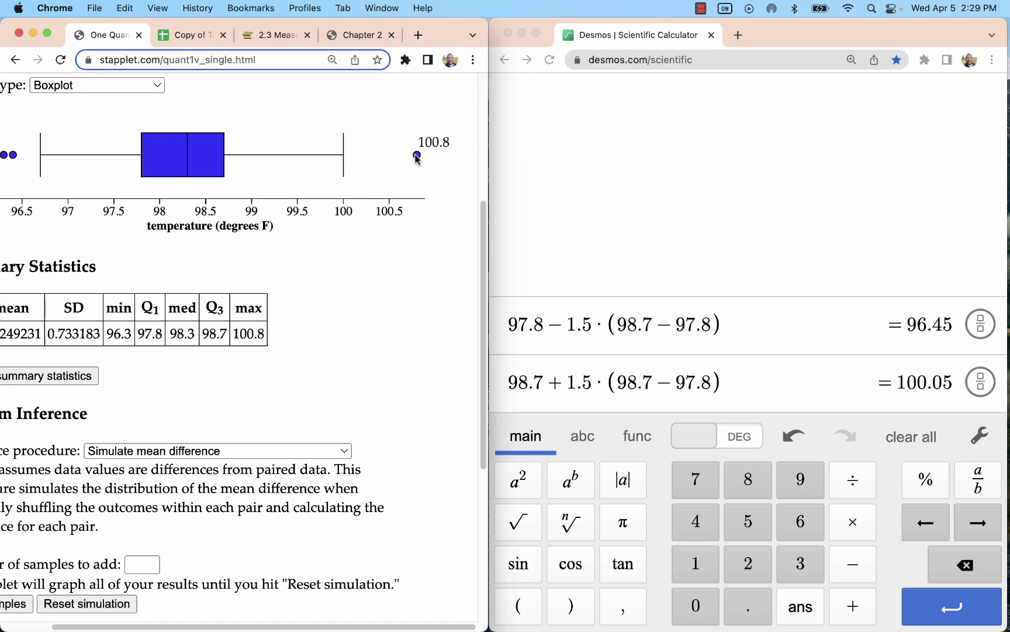
{"action": "scroll", "coordinate": [417, 158], "scroll_direction": "left", "scroll_amount": 2}
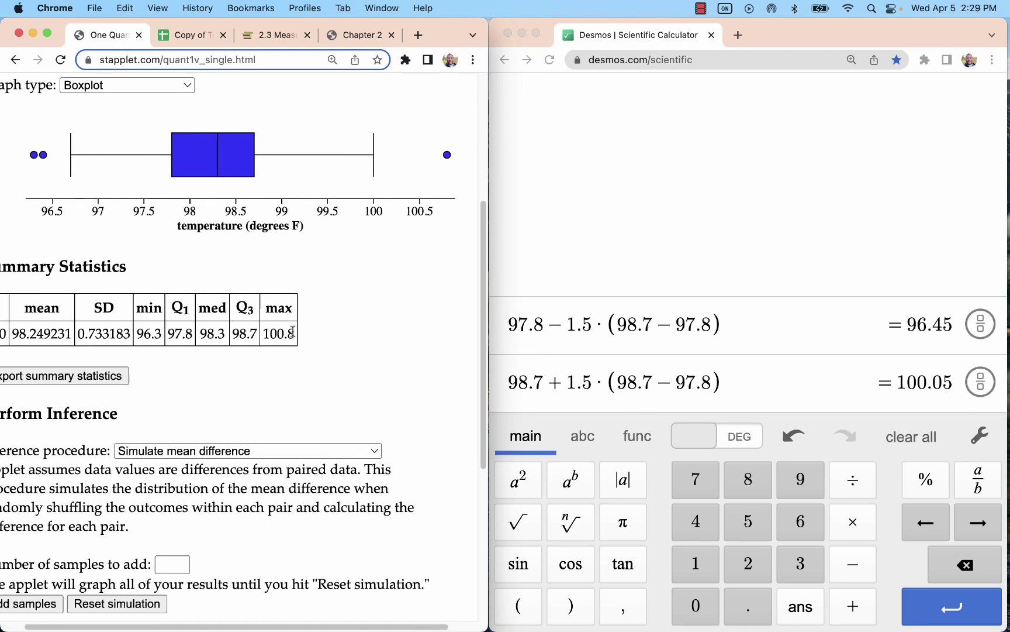
{"action": "double_click", "coordinate": [279, 332]}
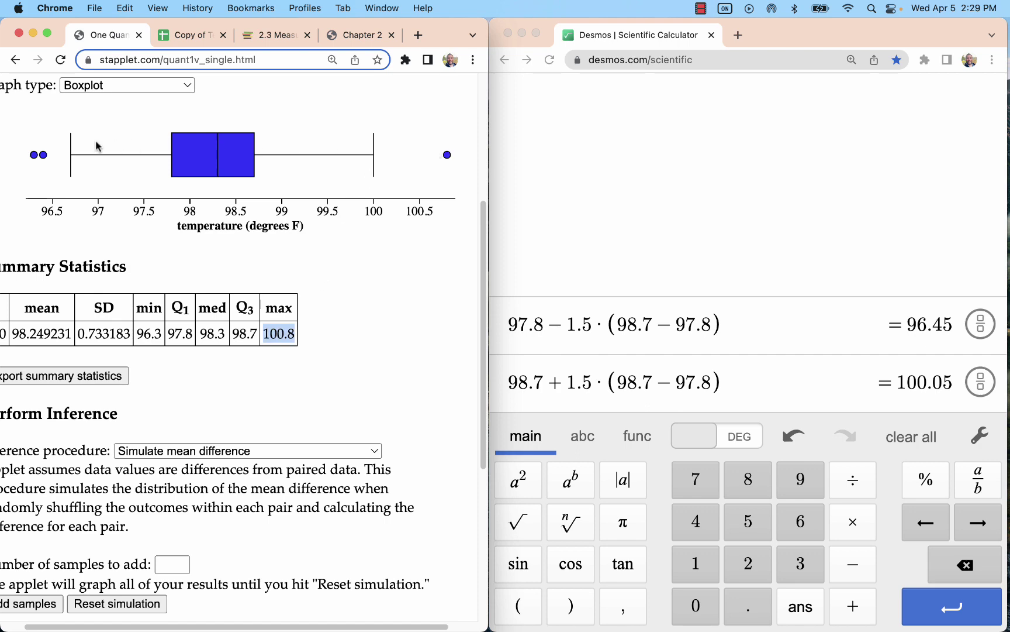
Read the low outlier dot's value, 96.3, and recheck the 100.8 high point
{"action": "left_click", "coordinate": [32, 156]}
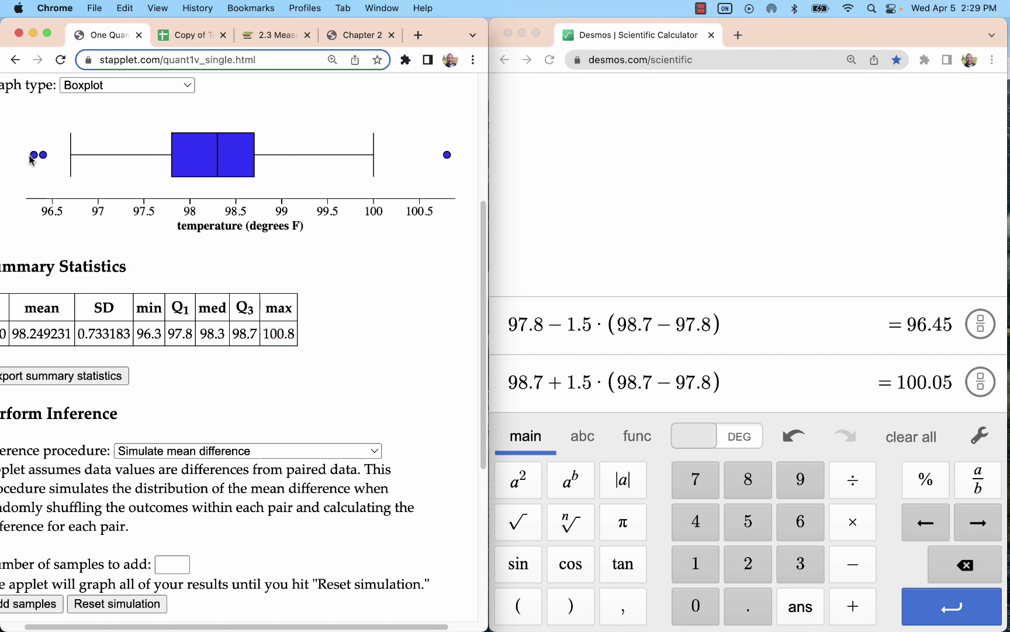
{"action": "scroll", "coordinate": [58, 164], "scroll_direction": "left", "scroll_amount": 1}
{"action": "scroll", "coordinate": [84, 169], "scroll_direction": "right", "scroll_amount": 1}
{"action": "scroll", "coordinate": [84, 170], "scroll_direction": "up", "scroll_amount": 2}
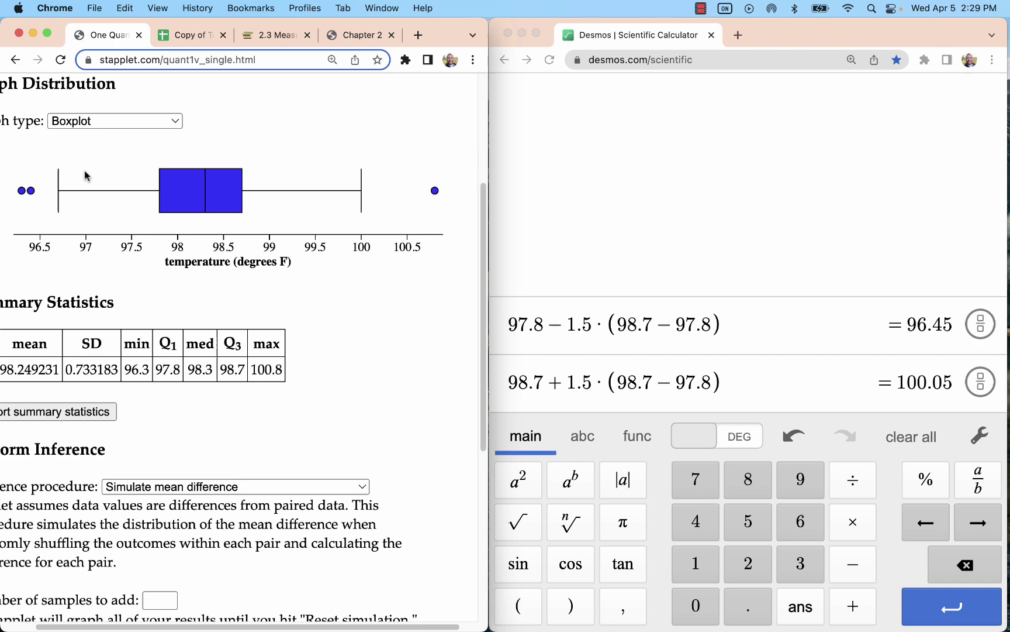
{"action": "scroll", "coordinate": [86, 177], "scroll_direction": "left", "scroll_amount": 1}
{"action": "mouse_move", "coordinate": [42, 197]}
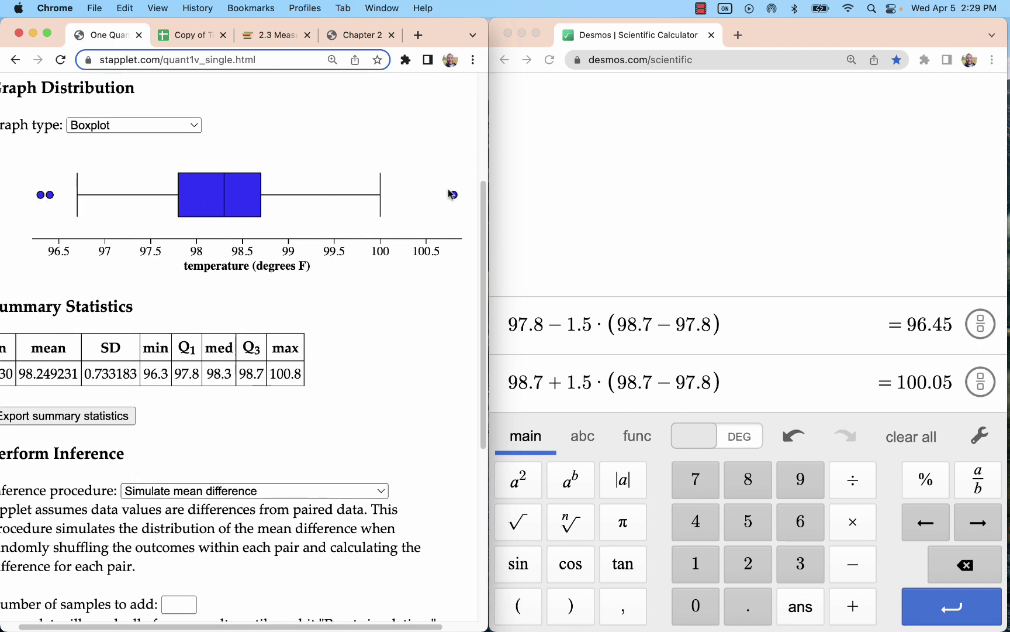
{"action": "right_click", "coordinate": [453, 195]}
{"action": "left_click", "coordinate": [425, 199]}
{"action": "scroll", "coordinate": [110, 198], "scroll_direction": "up", "scroll_amount": 5}
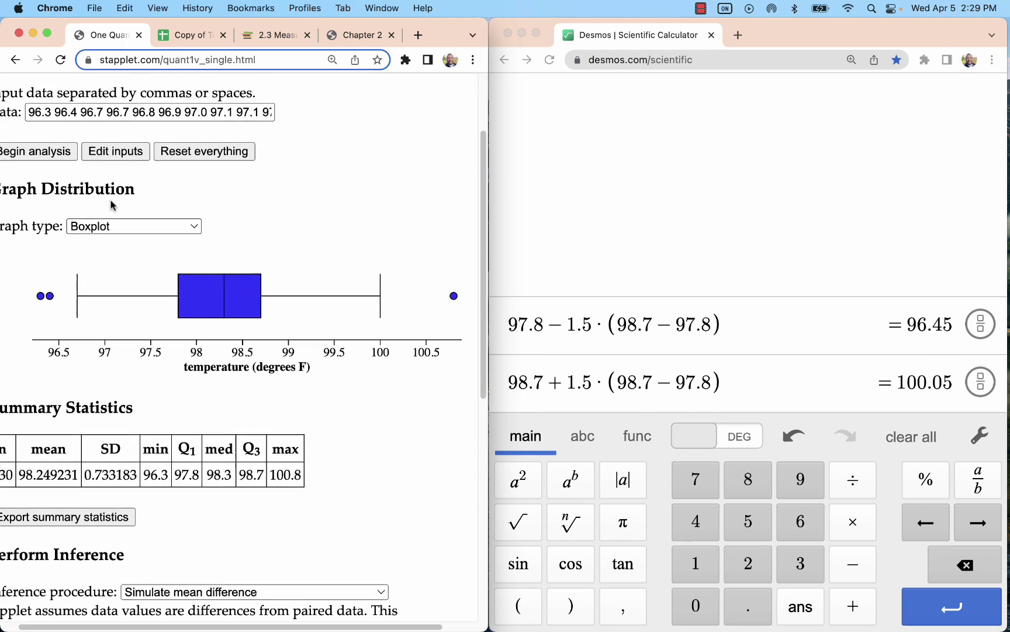
{"action": "scroll", "coordinate": [111, 201], "scroll_direction": "left", "scroll_amount": 1}
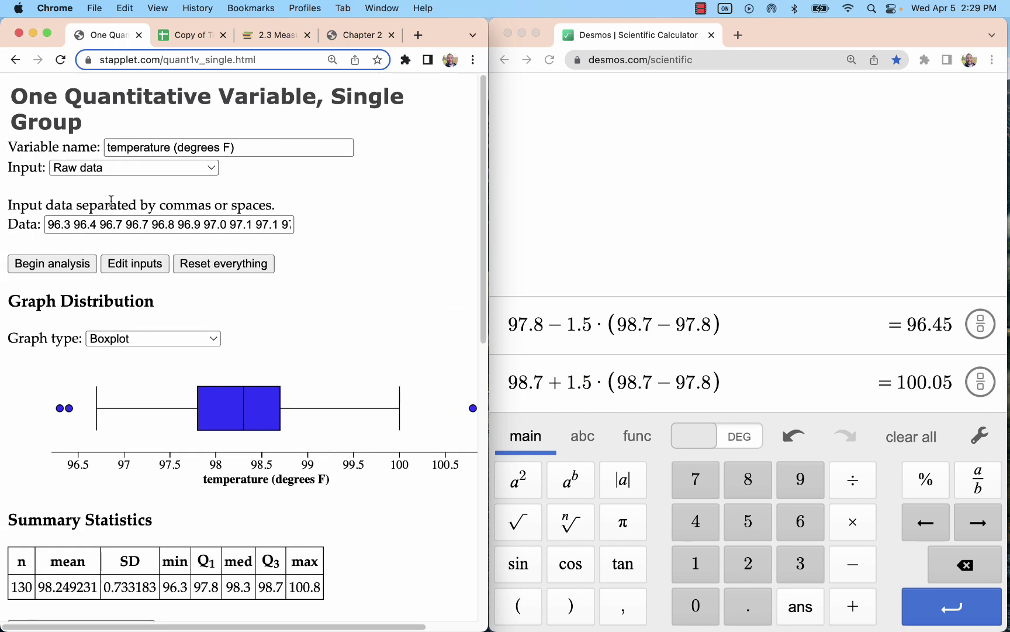
Select the heart-rate values C2:C131 in the Original Data sheet
{"action": "left_click", "coordinate": [178, 45]}
{"action": "scroll", "coordinate": [70, 316], "scroll_direction": "up", "scroll_amount": 20}
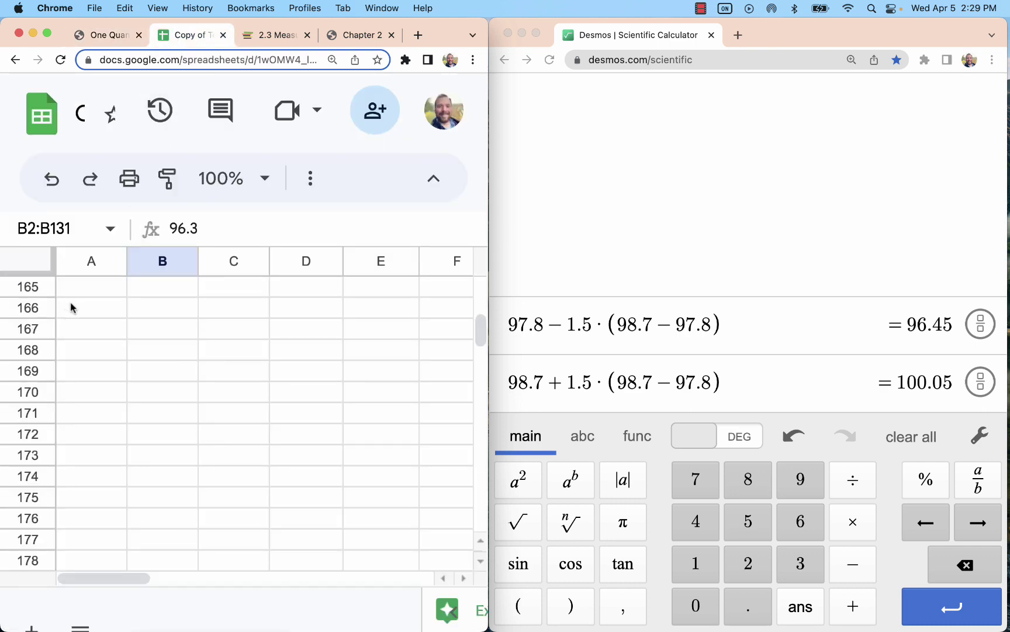
{"action": "left_click", "coordinate": [292, 312]}
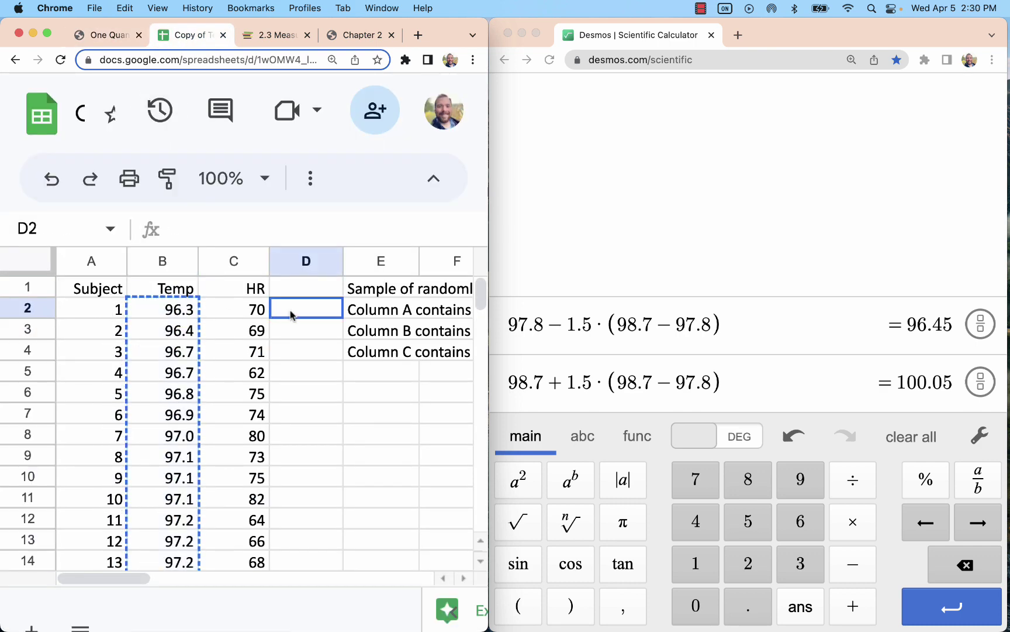
{"action": "left_click_drag", "start_coordinate": [246, 313], "coordinate": [242, 396]}
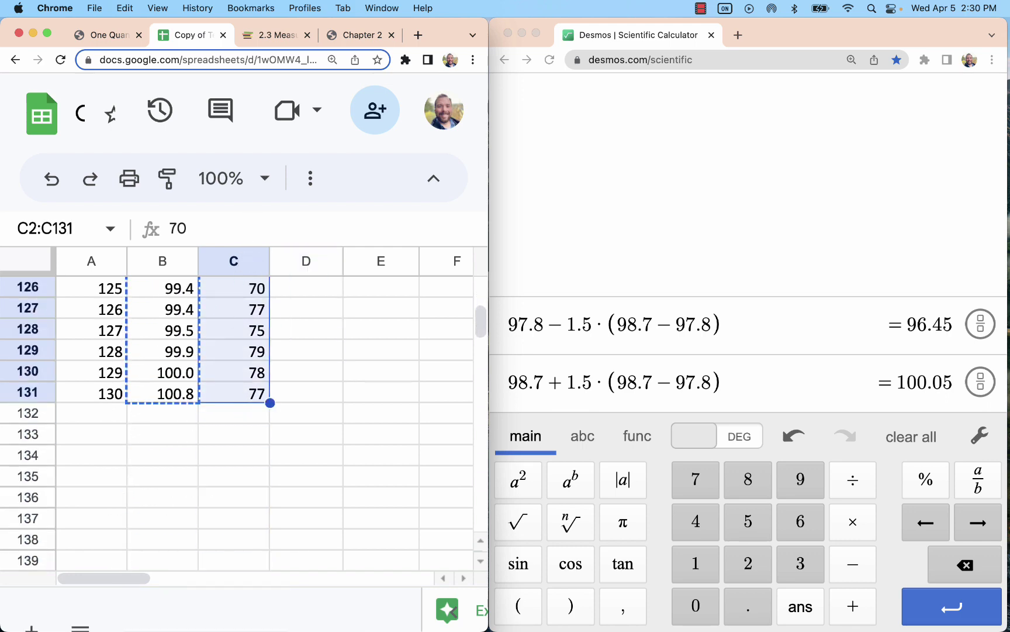
Replace StapPlet's data with the copied heart-rate values named 'heart rate (bpm)' and analyse them
{"action": "key", "text": "super+c"}
{"action": "left_click", "coordinate": [109, 35]}
{"action": "left_click", "coordinate": [248, 264]}
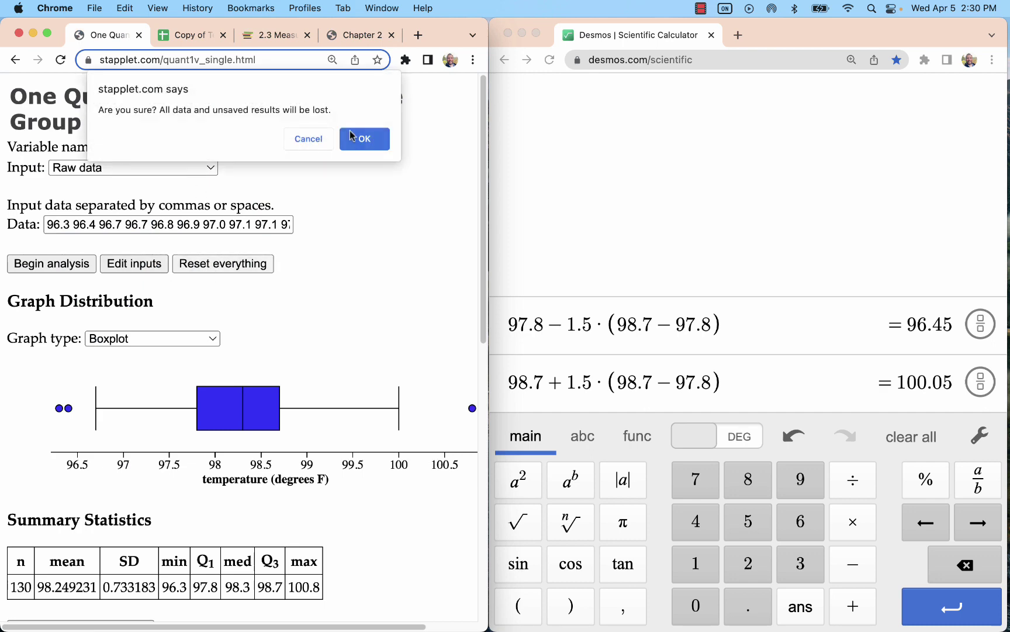
{"action": "key", "text": "Return"}
{"action": "key", "text": "super+v"}
{"action": "left_click", "coordinate": [147, 147]}
{"action": "type", "text": "heart rate (bpm)"}
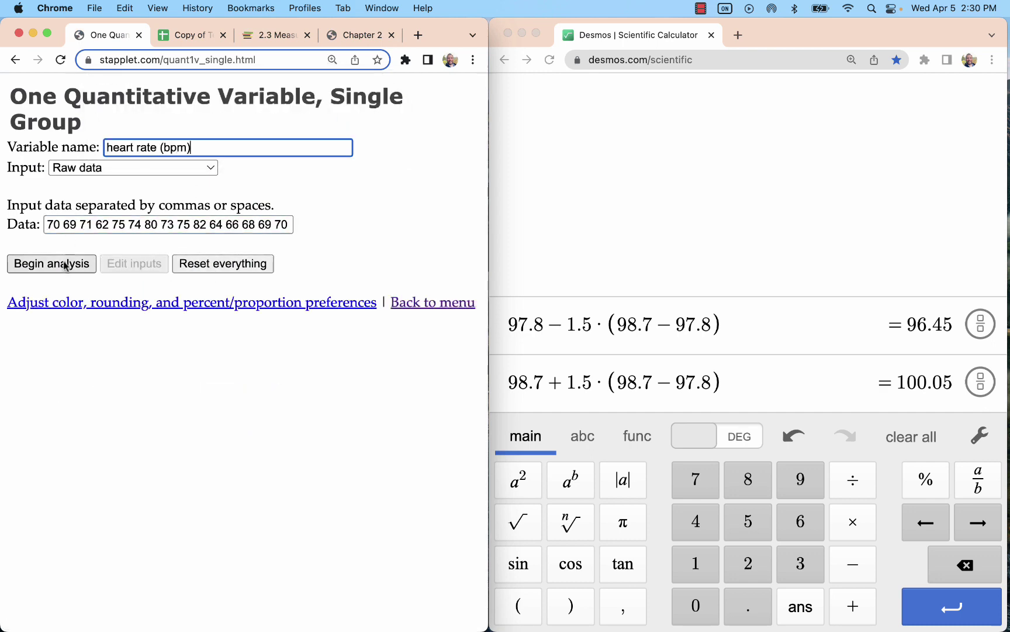
{"action": "left_click", "coordinate": [51, 263]}
Display the heart-rate data as a boxplot and zoom the page out
{"action": "scroll", "coordinate": [230, 496], "scroll_direction": "right", "scroll_amount": 3}
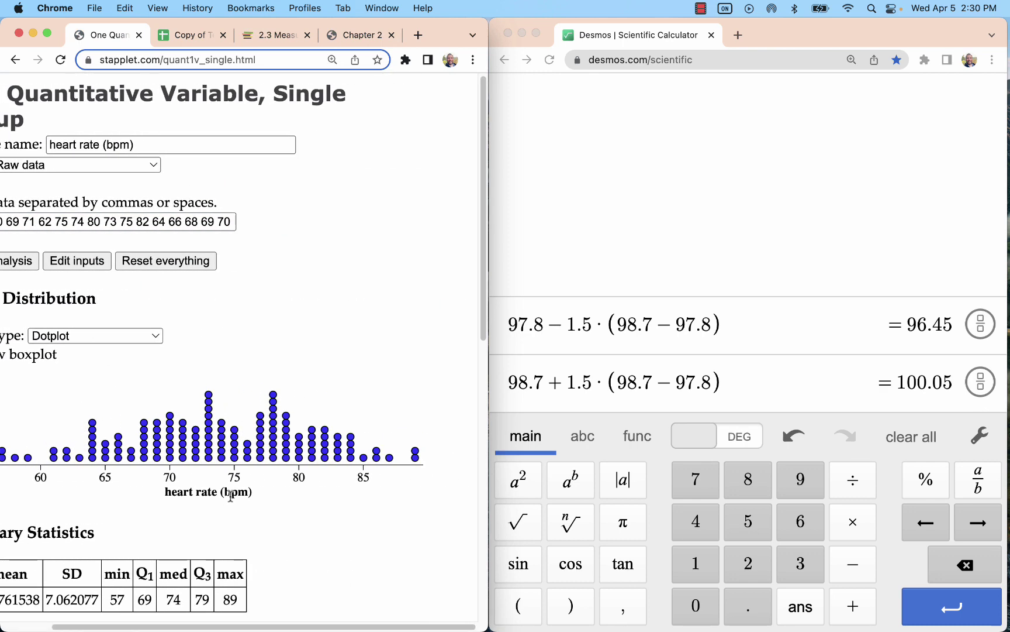
{"action": "scroll", "coordinate": [226, 485], "scroll_direction": "left", "scroll_amount": 3}
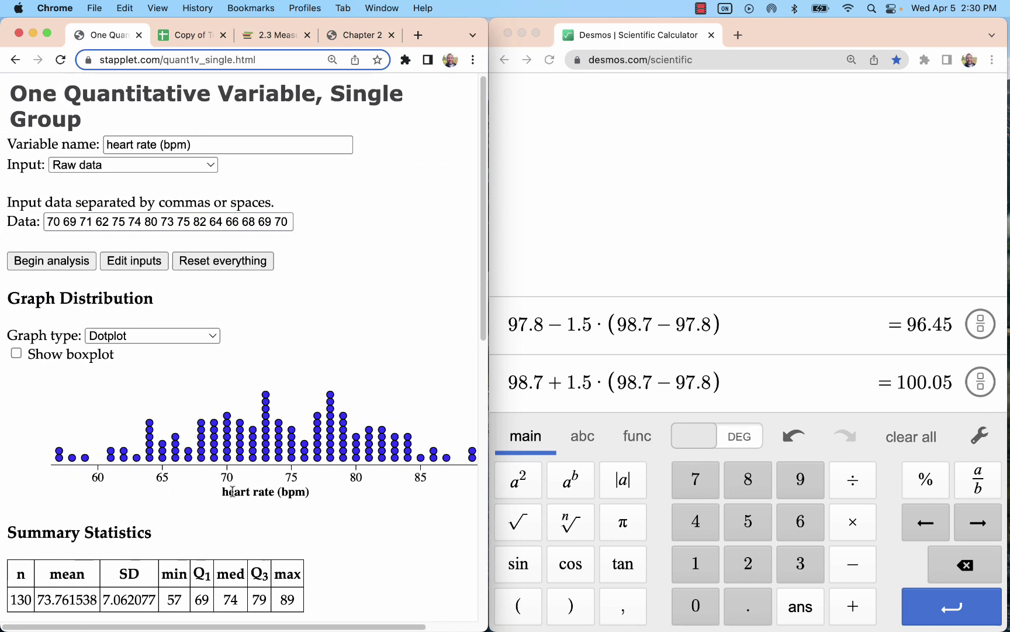
{"action": "left_click", "coordinate": [127, 334]}
{"action": "left_click", "coordinate": [139, 373]}
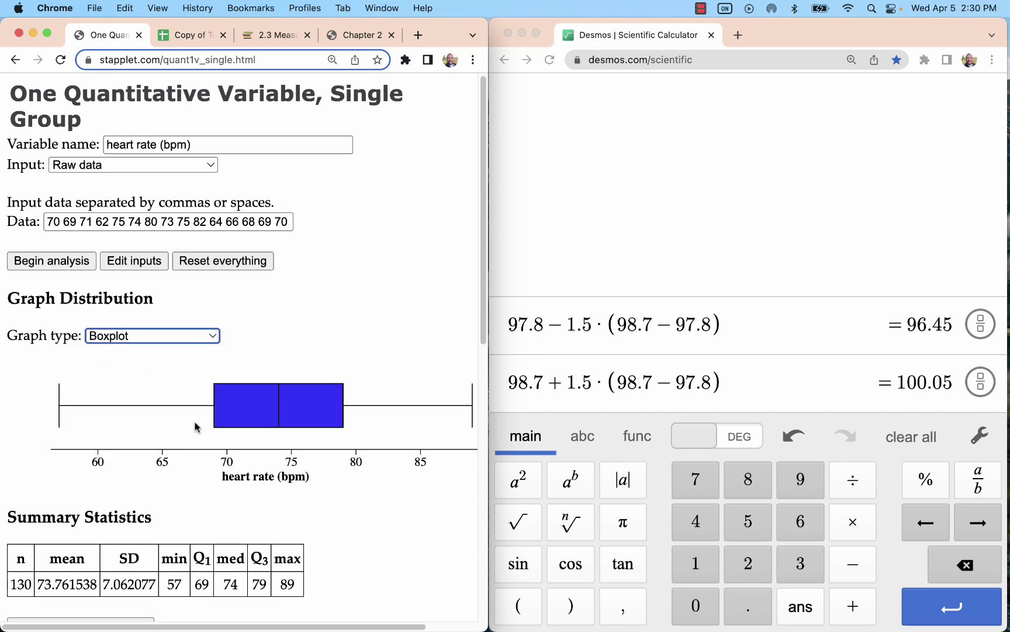
{"action": "scroll", "coordinate": [183, 425], "scroll_direction": "right", "scroll_amount": 2}
{"action": "scroll", "coordinate": [183, 425], "scroll_direction": "left", "scroll_amount": 2}
{"action": "scroll", "coordinate": [200, 419], "scroll_direction": "right", "scroll_amount": 3}
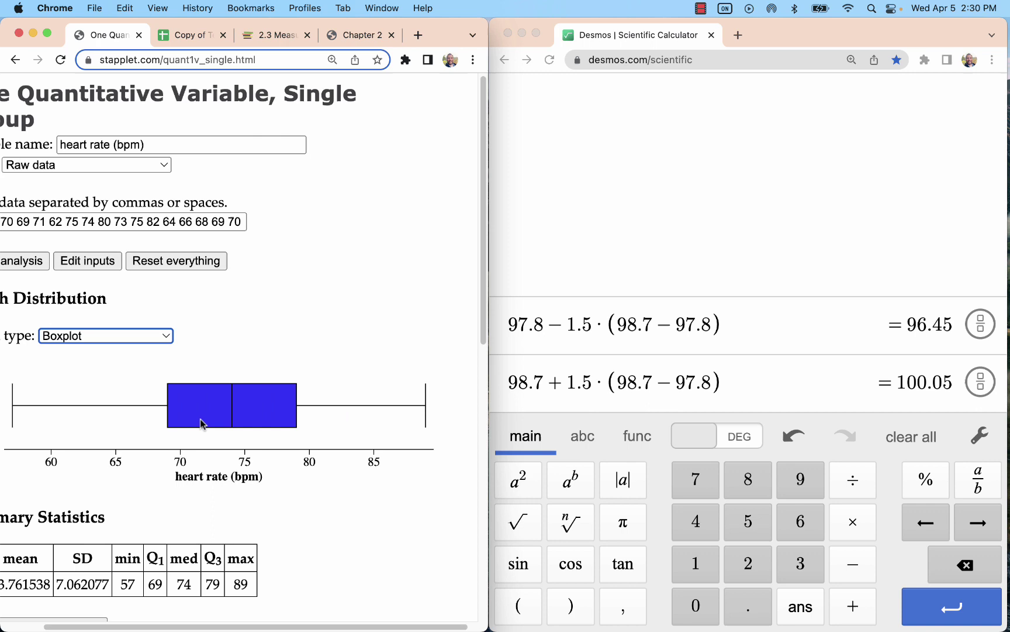
{"action": "scroll", "coordinate": [200, 419], "scroll_direction": "left", "scroll_amount": 2}
{"action": "left_click", "coordinate": [332, 62]}
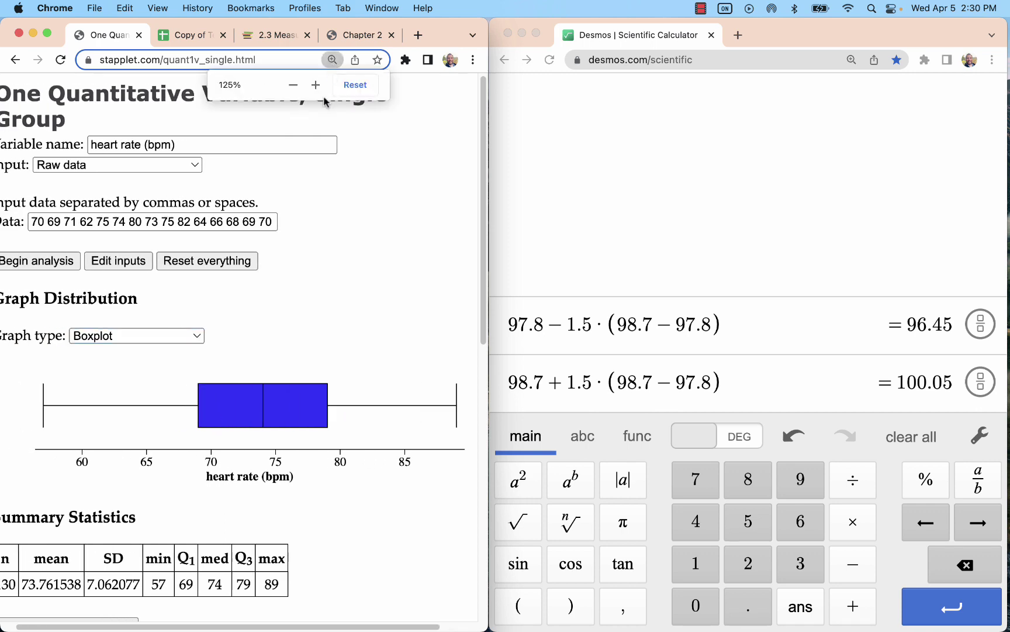
{"action": "left_click", "coordinate": [297, 88]}
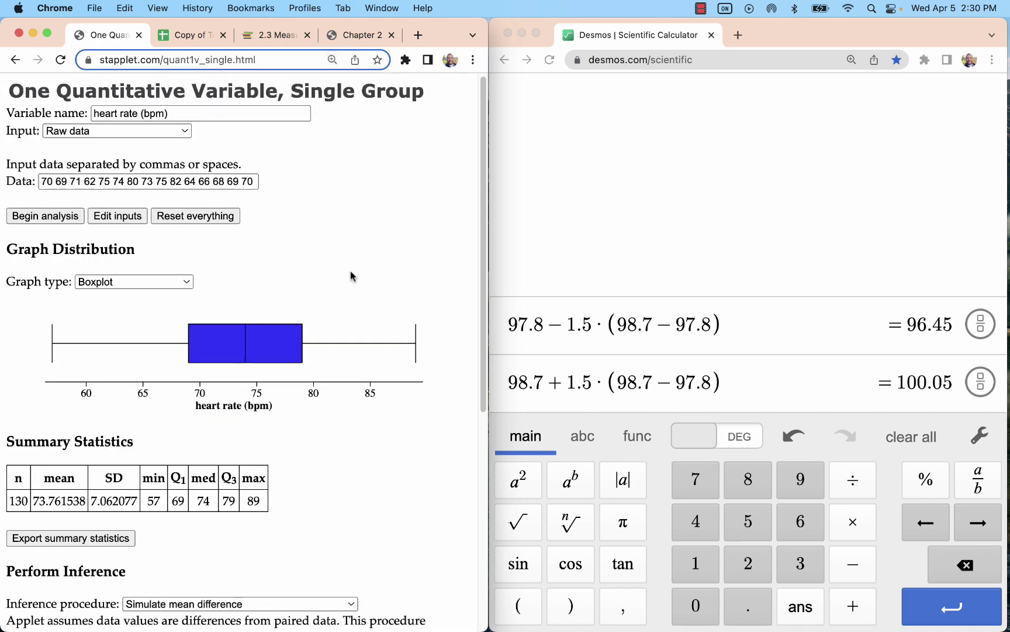
Replace each Q1 value 97.8 with 69 in both fence expressions
{"action": "left_click", "coordinate": [548, 318]}
{"action": "left_click_drag", "start_coordinate": [548, 318], "coordinate": [498, 319]}
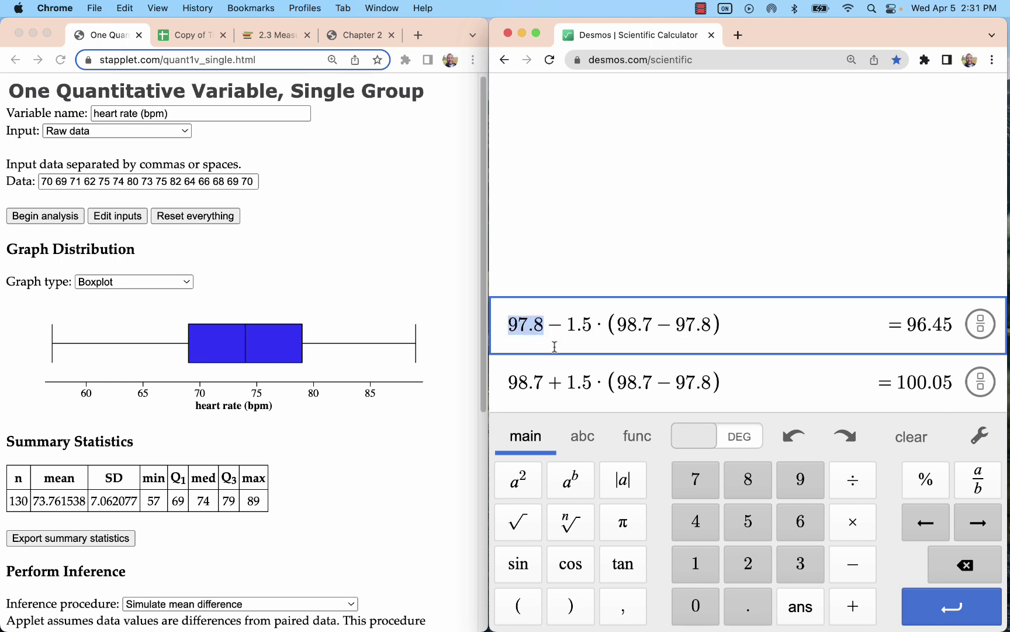
{"action": "type", "text": "69"}
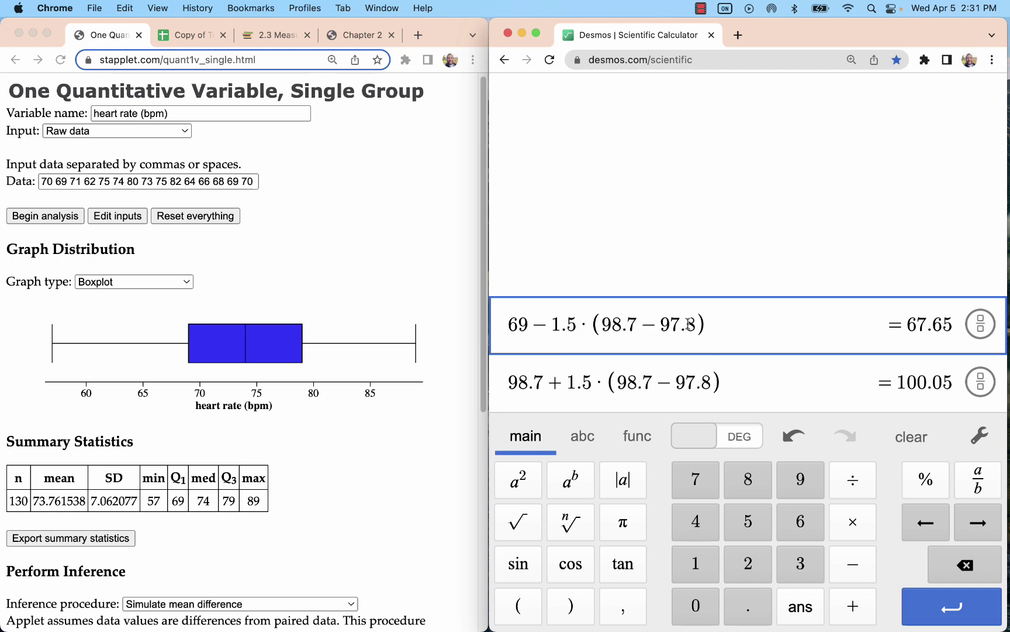
{"action": "left_click_drag", "start_coordinate": [698, 323], "coordinate": [661, 324]}
{"action": "type", "text": "69"}
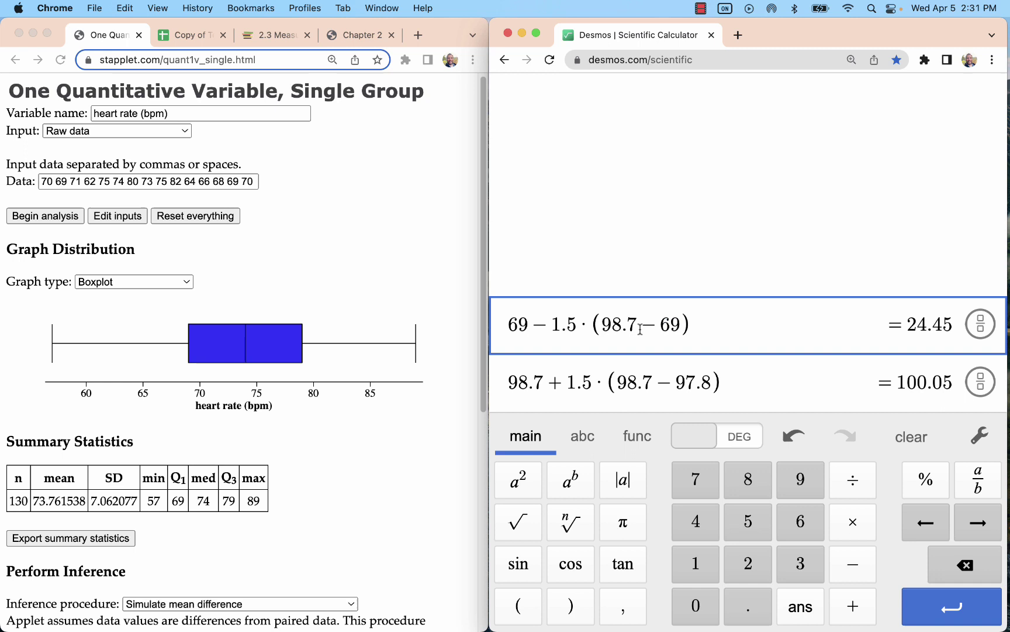
{"action": "left_click_drag", "start_coordinate": [712, 383], "coordinate": [674, 384]}
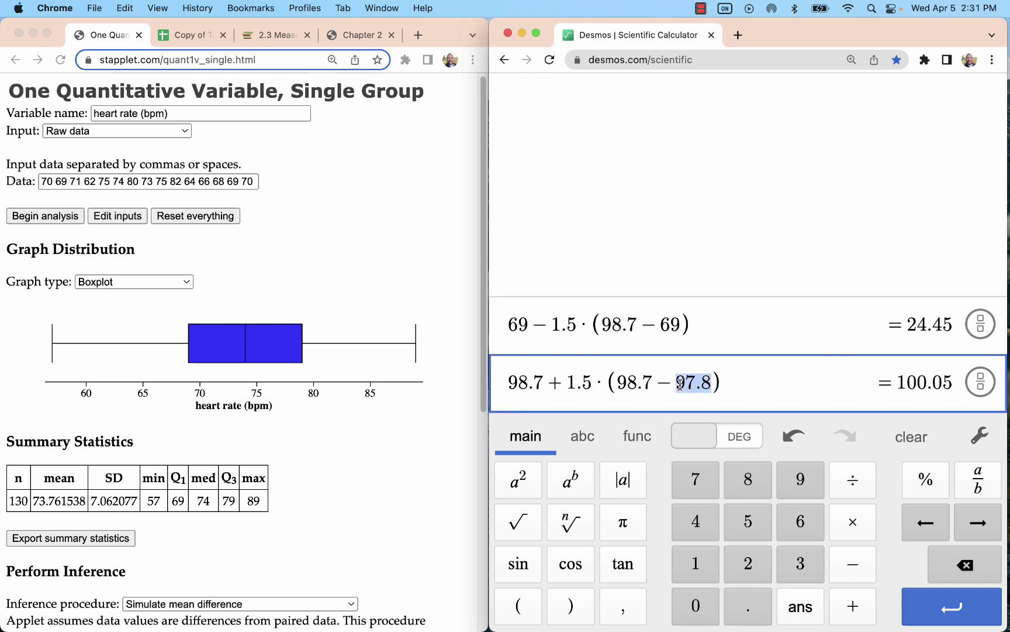
{"action": "type", "text": "69"}
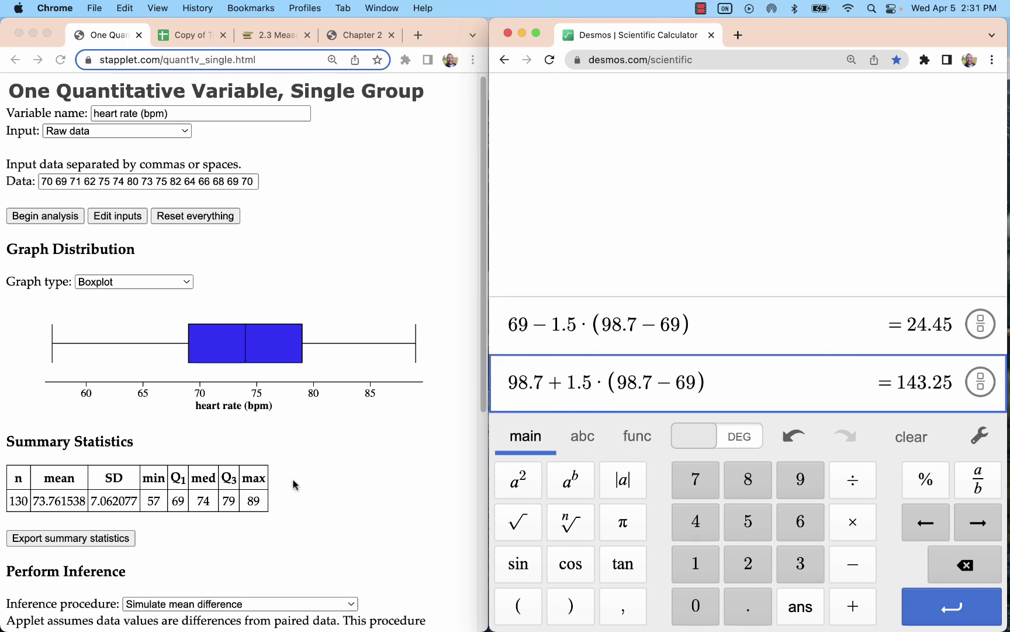
Replace the Q3 value 98.7 with 79 in both fence expressions
{"action": "left_click_drag", "start_coordinate": [635, 324], "coordinate": [604, 325]}
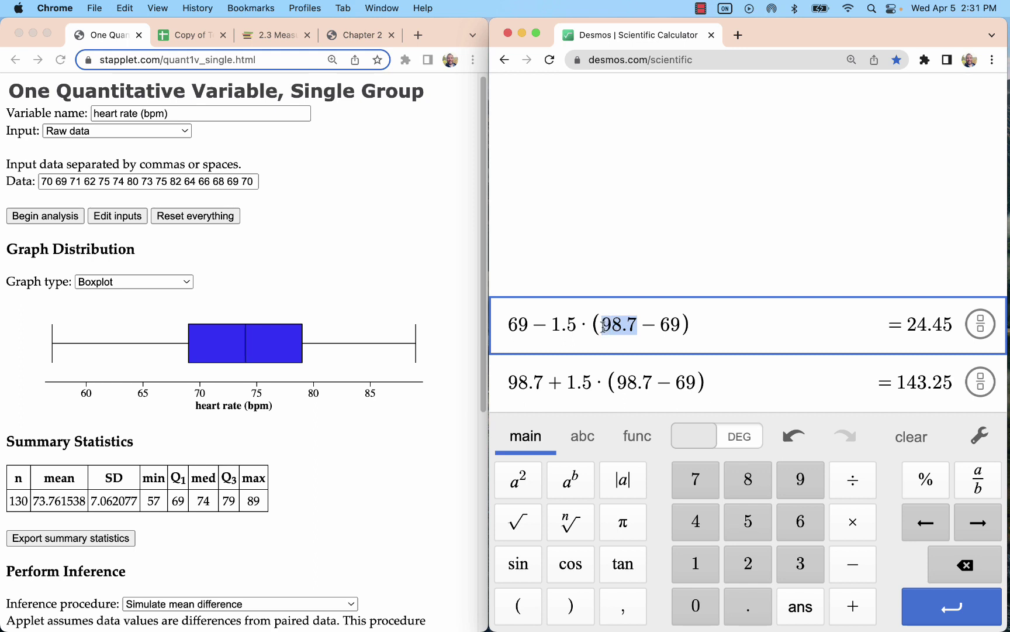
{"action": "type", "text": "79"}
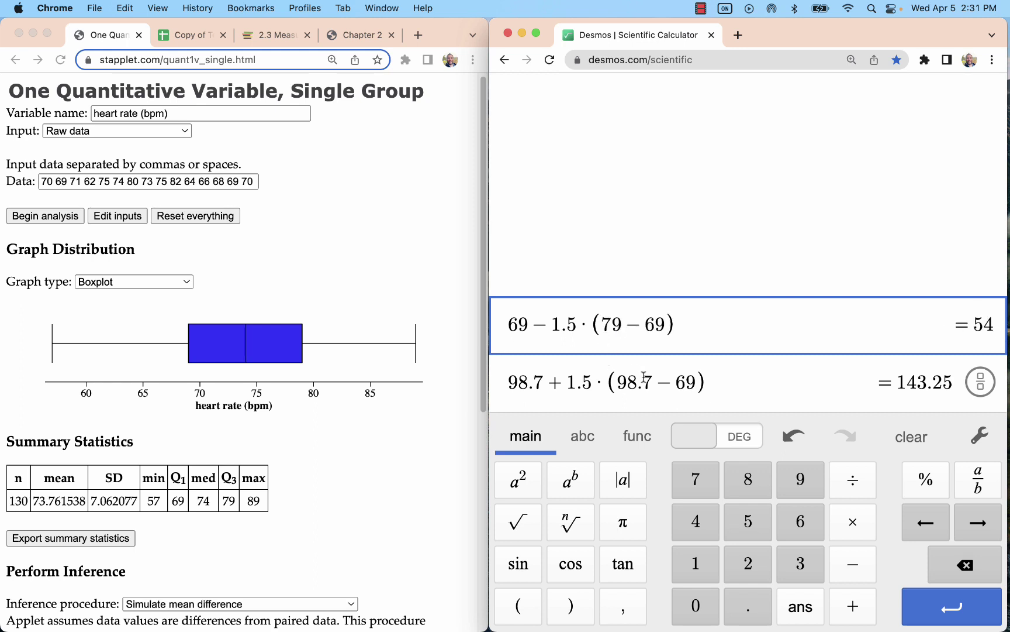
{"action": "left_click_drag", "start_coordinate": [644, 377], "coordinate": [616, 380]}
{"action": "type", "text": "79"}
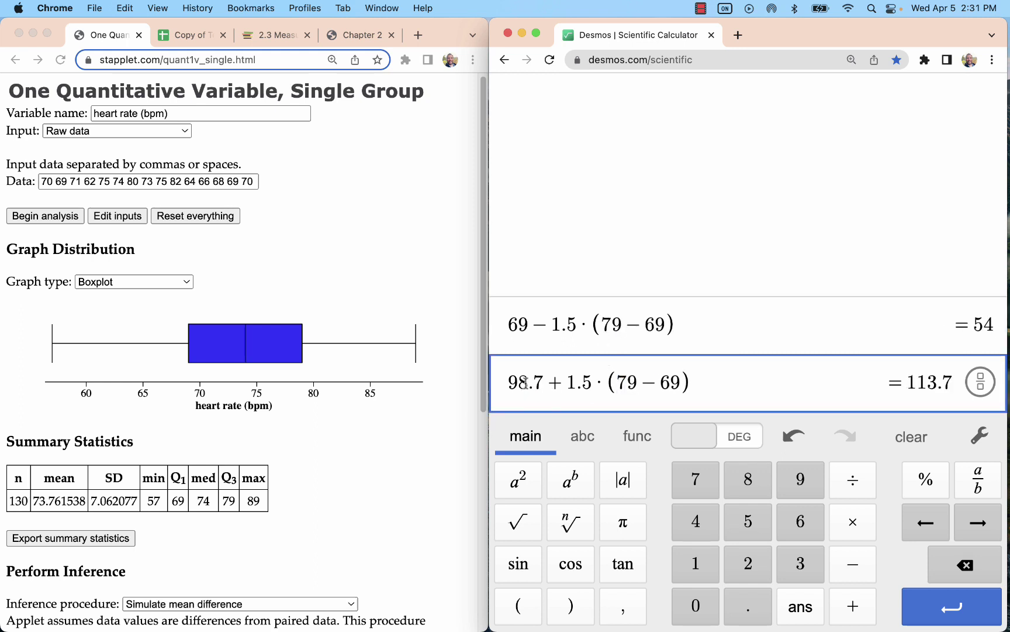
{"action": "left_click_drag", "start_coordinate": [525, 383], "coordinate": [544, 382]}
{"action": "key", "text": "BackSpace"}
{"action": "key", "text": "BackSpace"}
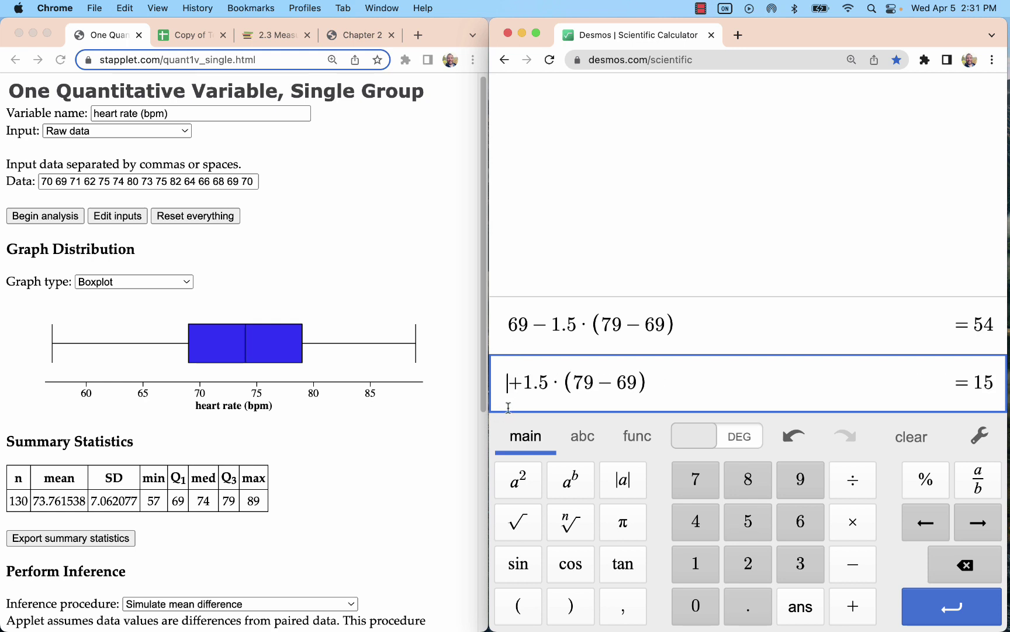
Complete the upper fence as 79 + 1.5·(79 − 69) = 94 and compare whisker ends 57 and 89
{"action": "type", "text": "79"}
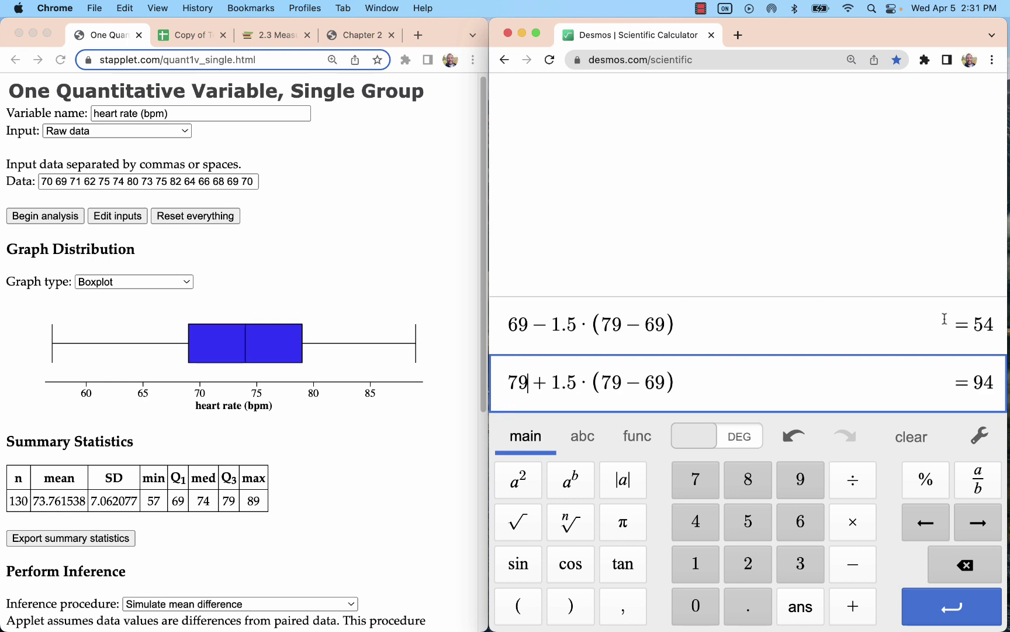
{"action": "left_click", "coordinate": [1001, 319]}
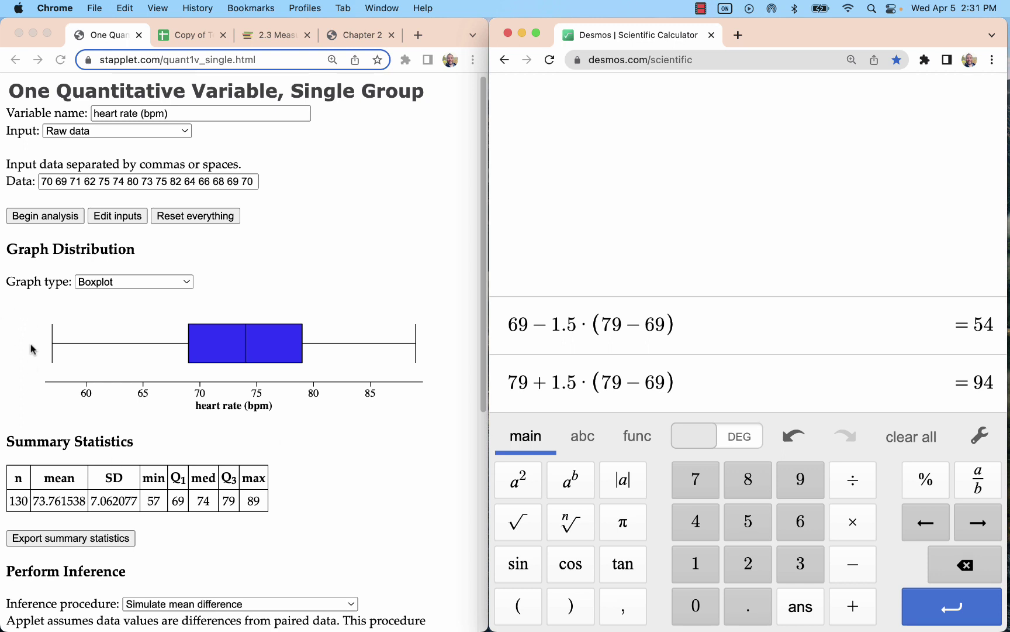
{"action": "left_click", "coordinate": [52, 351]}
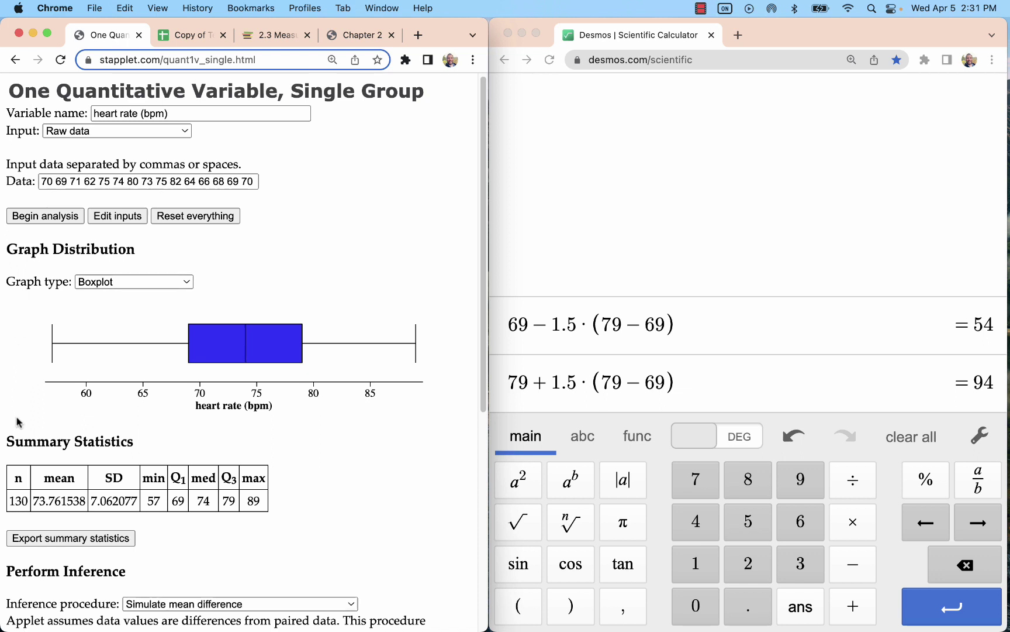
{"action": "left_click", "coordinate": [978, 383]}
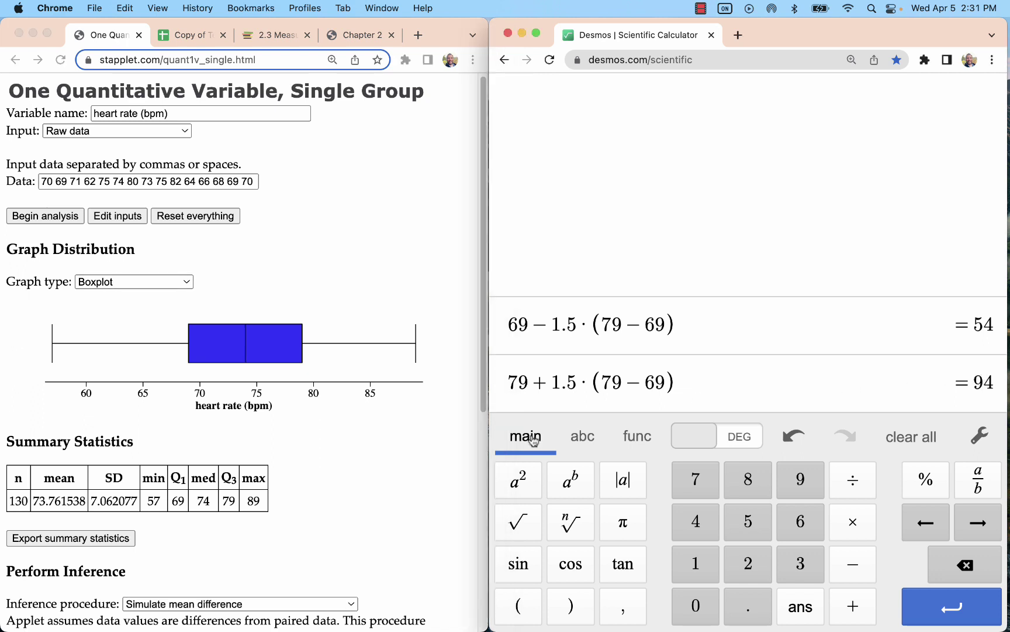
{"action": "left_click", "coordinate": [419, 346]}
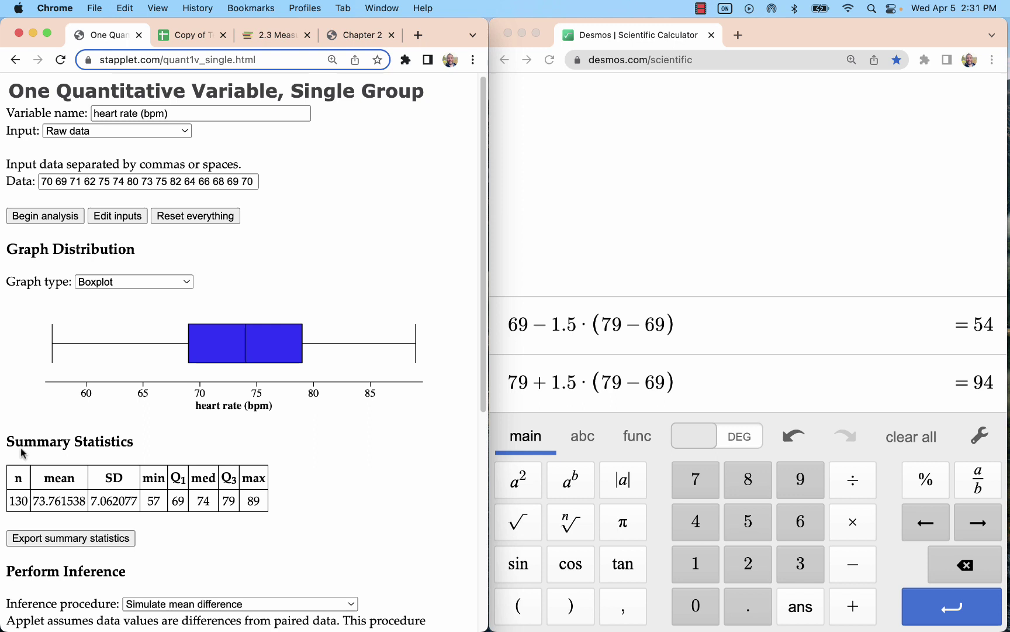
Switch the heart-rate graph type to Dotplot
{"action": "left_click", "coordinate": [120, 280]}
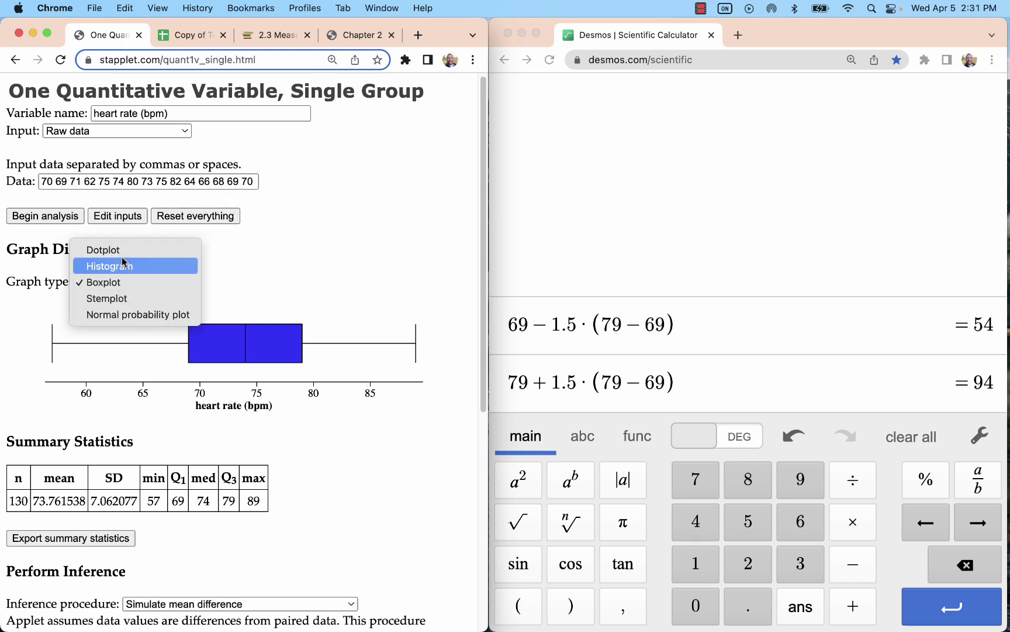
{"action": "left_click", "coordinate": [100, 248]}
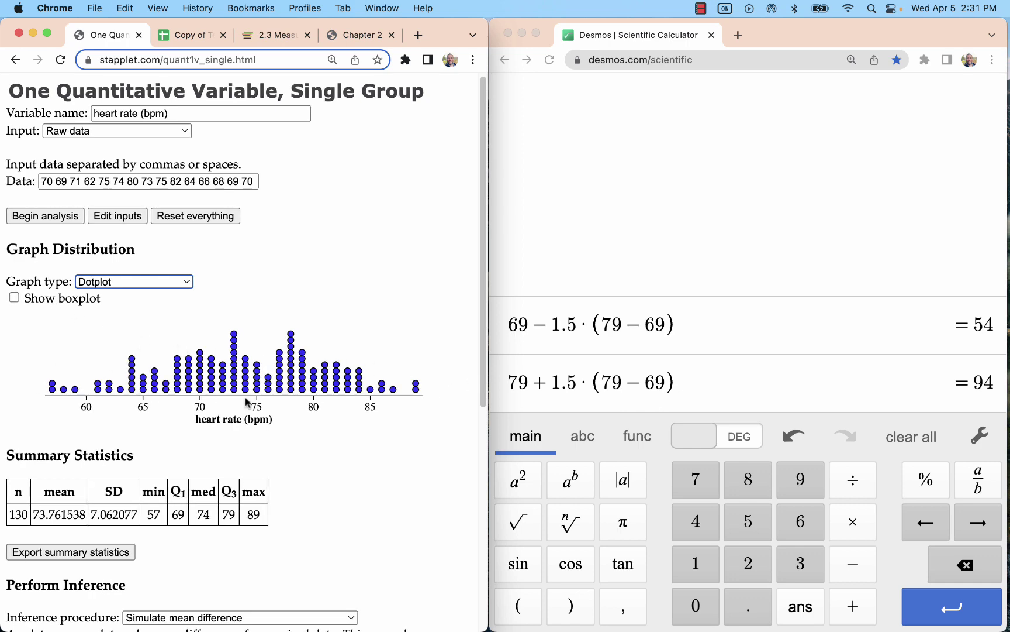
{"action": "scroll", "coordinate": [247, 403], "scroll_direction": "down", "scroll_amount": 5}
{"action": "scroll", "coordinate": [284, 311], "scroll_direction": "up", "scroll_amount": 5}
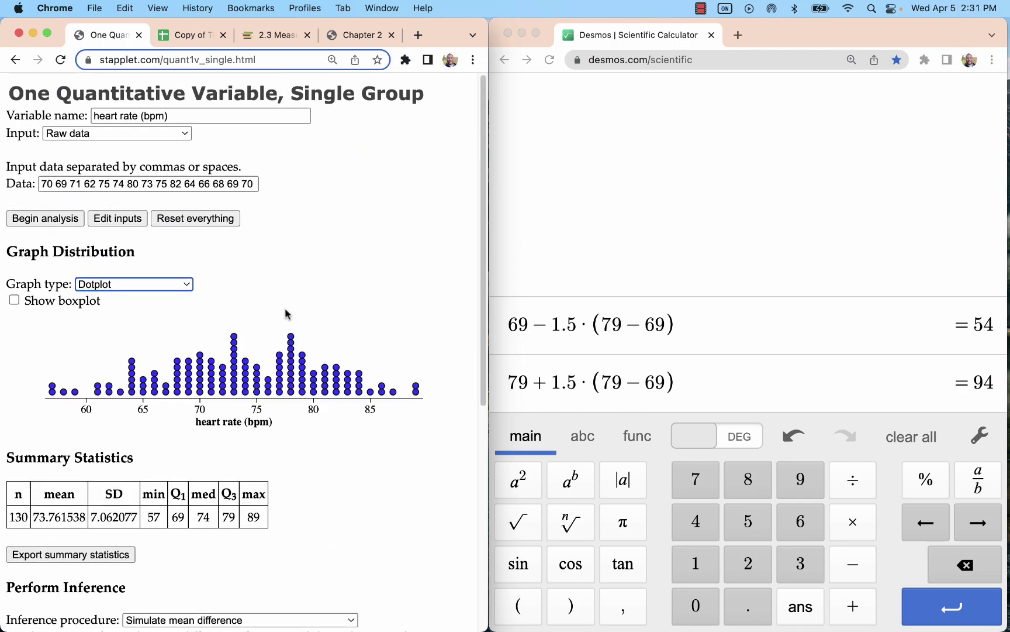